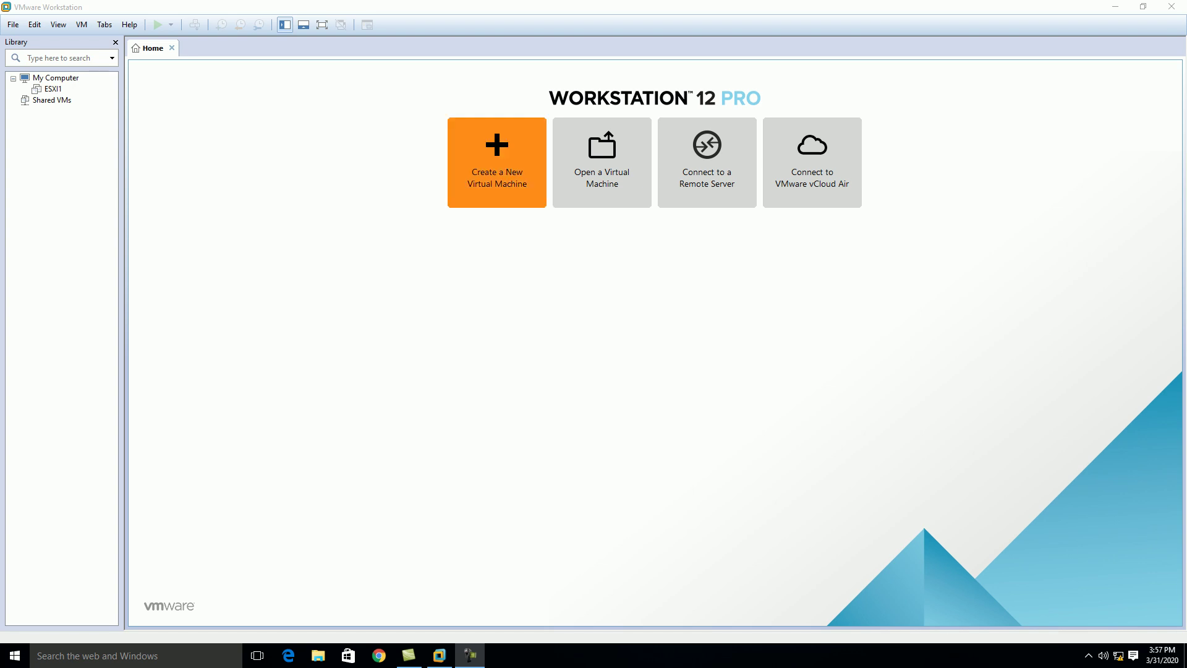
Start a Typical new VM, installing the OS later, as Other Linux 2.6.x kernel 64-bit.
{"action": "left_click", "coordinate": [497, 162]}
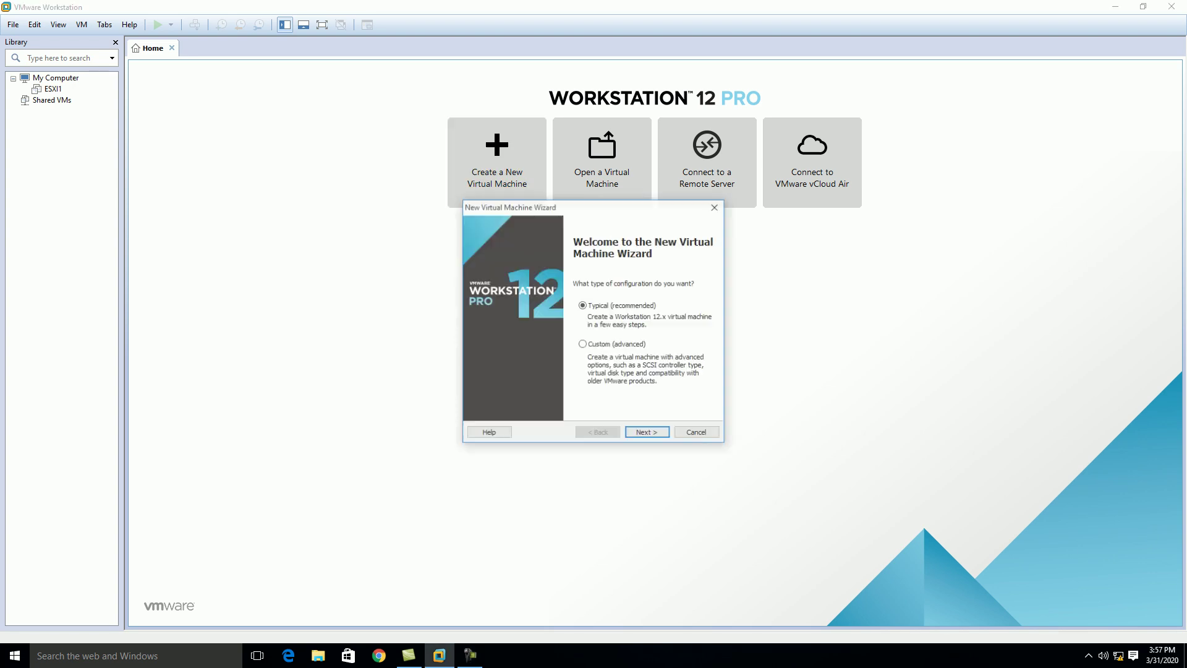
{"action": "left_click", "coordinate": [647, 433]}
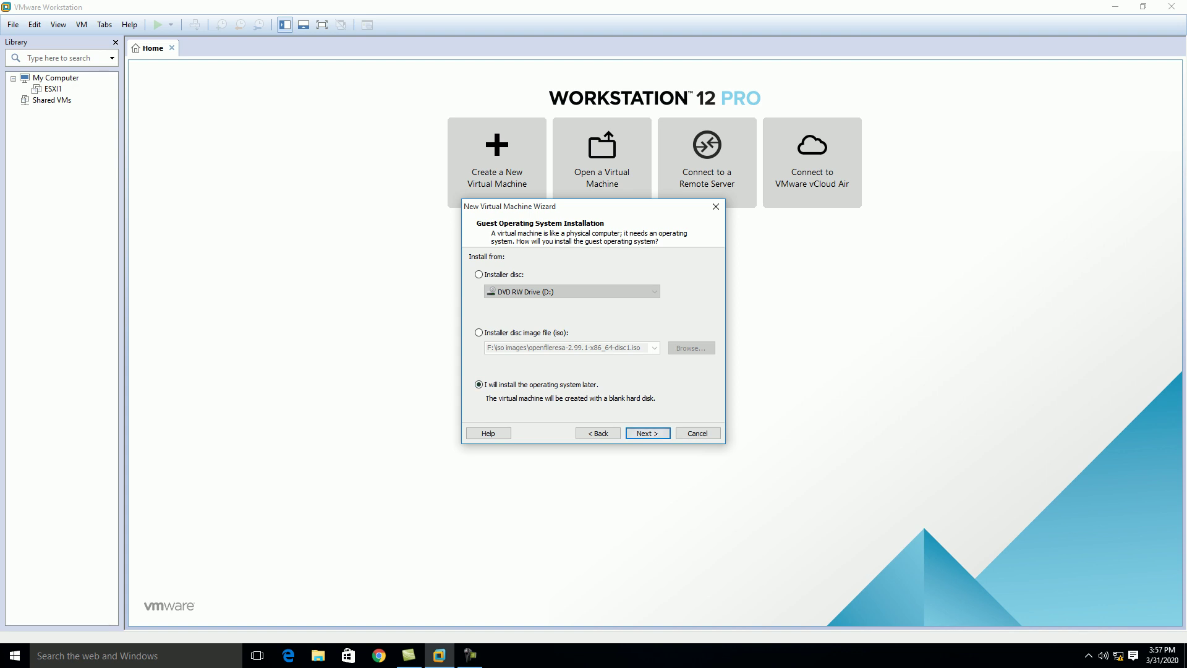
{"action": "key", "text": "Return"}
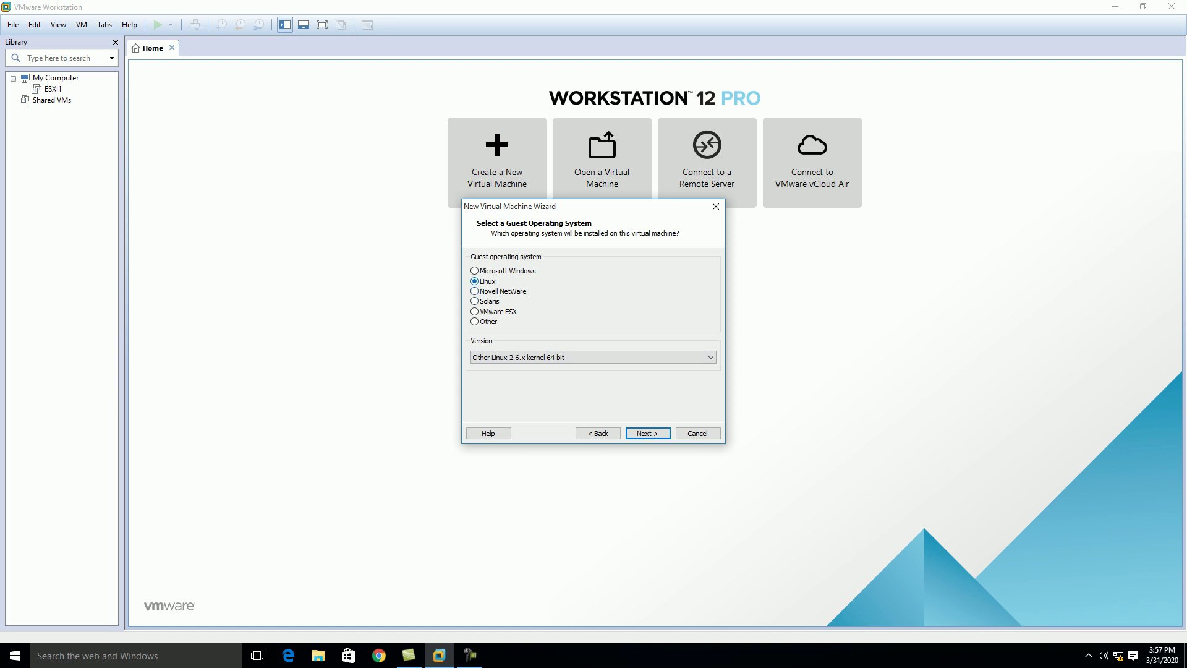
{"action": "key", "text": "Tab"}
{"action": "key", "text": "Tab"}
{"action": "key", "text": "shift+Tab"}
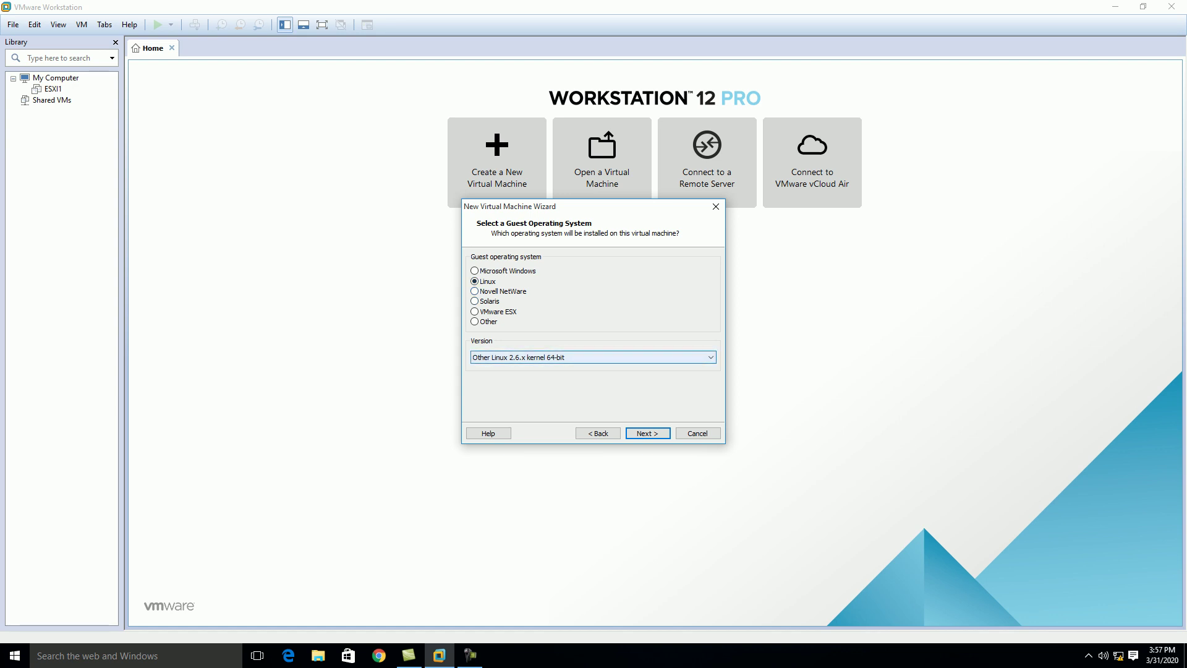
{"action": "key", "text": "Tab"}
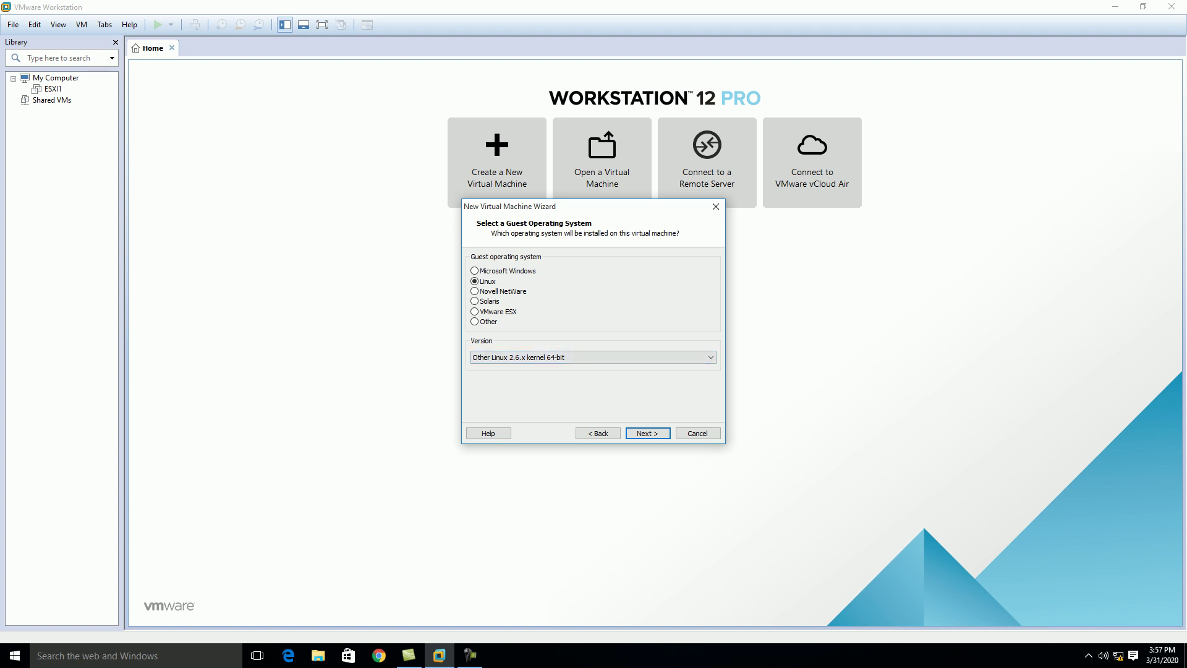
{"action": "key", "text": "Return"}
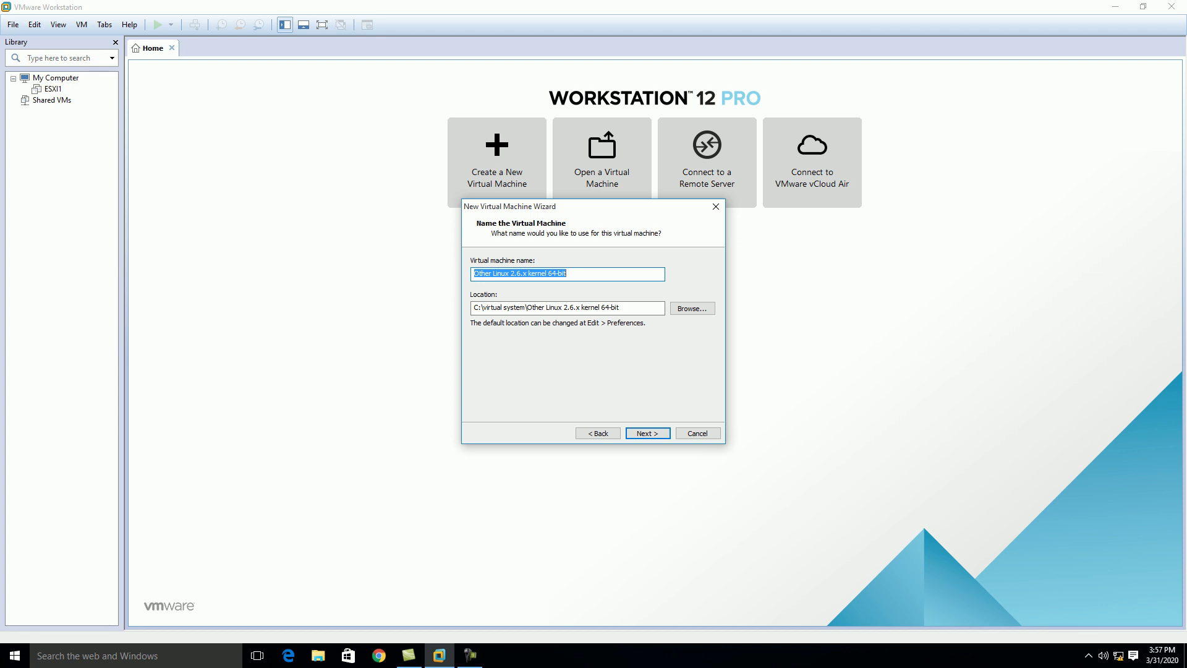
Name the VM openfiler, give it a 10 GB single-file disk, and finish the wizard.
{"action": "type", "text": "openfiler"}
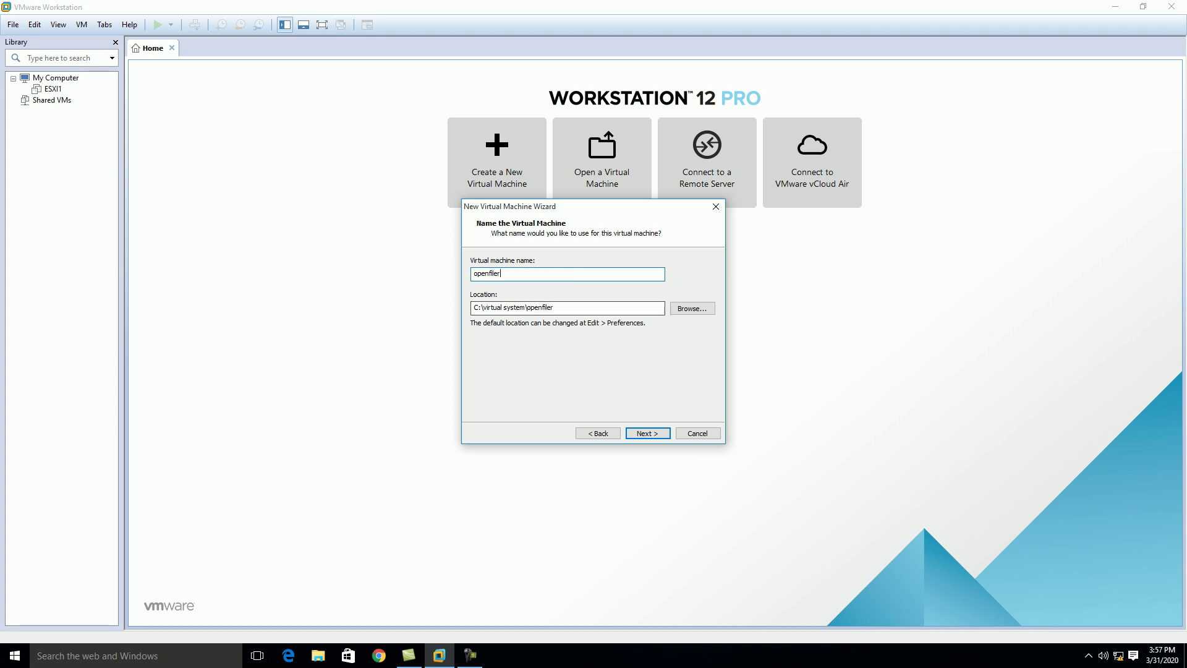
{"action": "key", "text": "Return"}
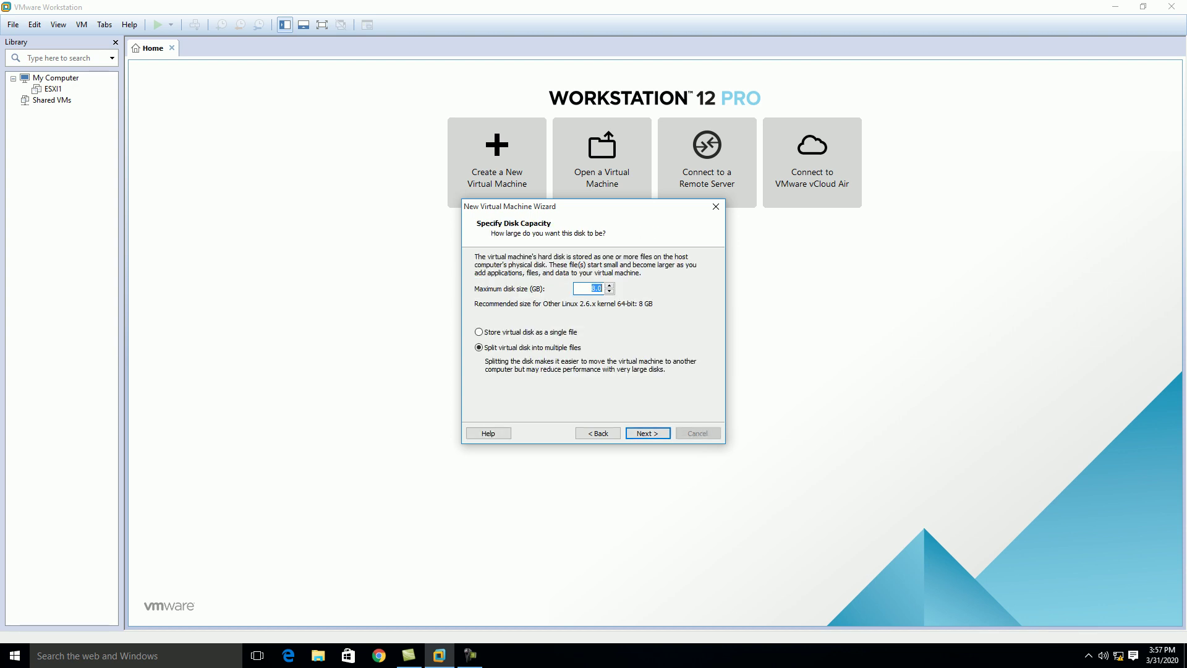
{"action": "type", "text": "1"}
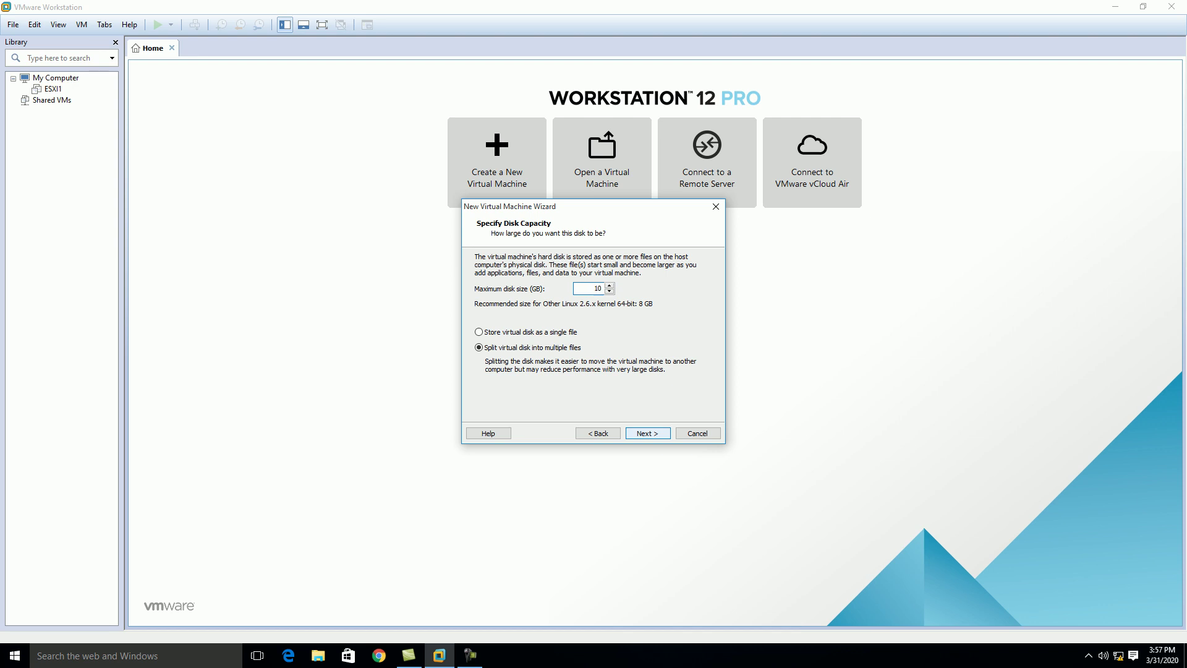
{"action": "type", "text": "0"}
{"action": "key", "text": "Tab"}
{"action": "key", "text": "Up"}
{"action": "key", "text": "Return"}
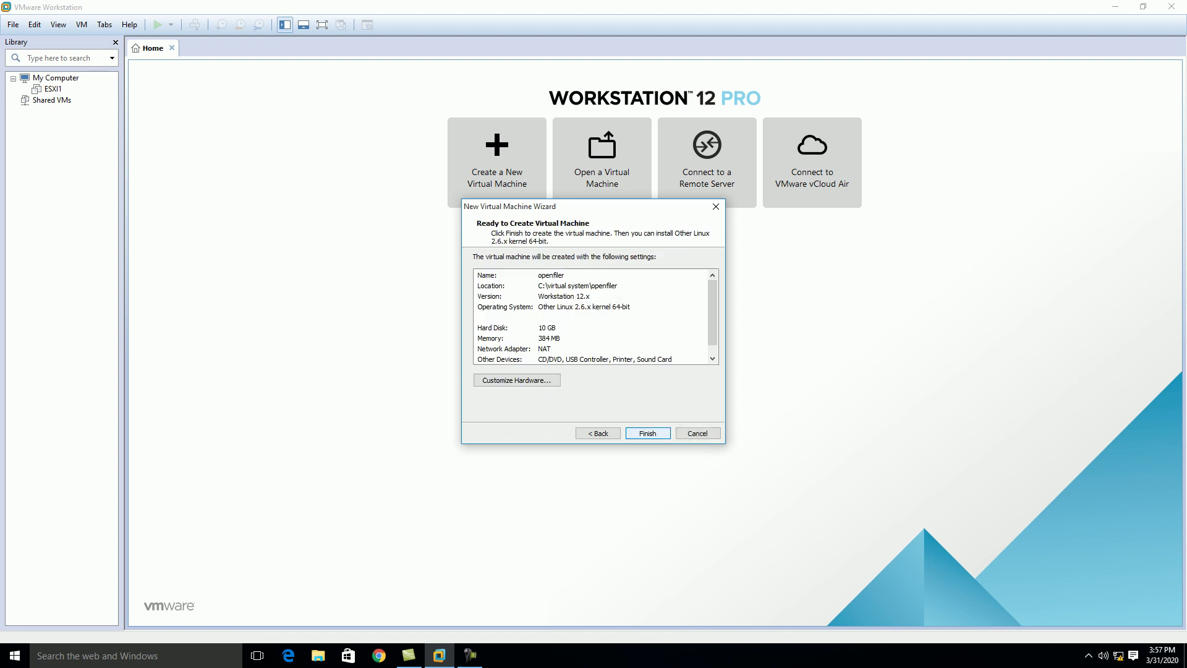
{"action": "key", "text": "Return"}
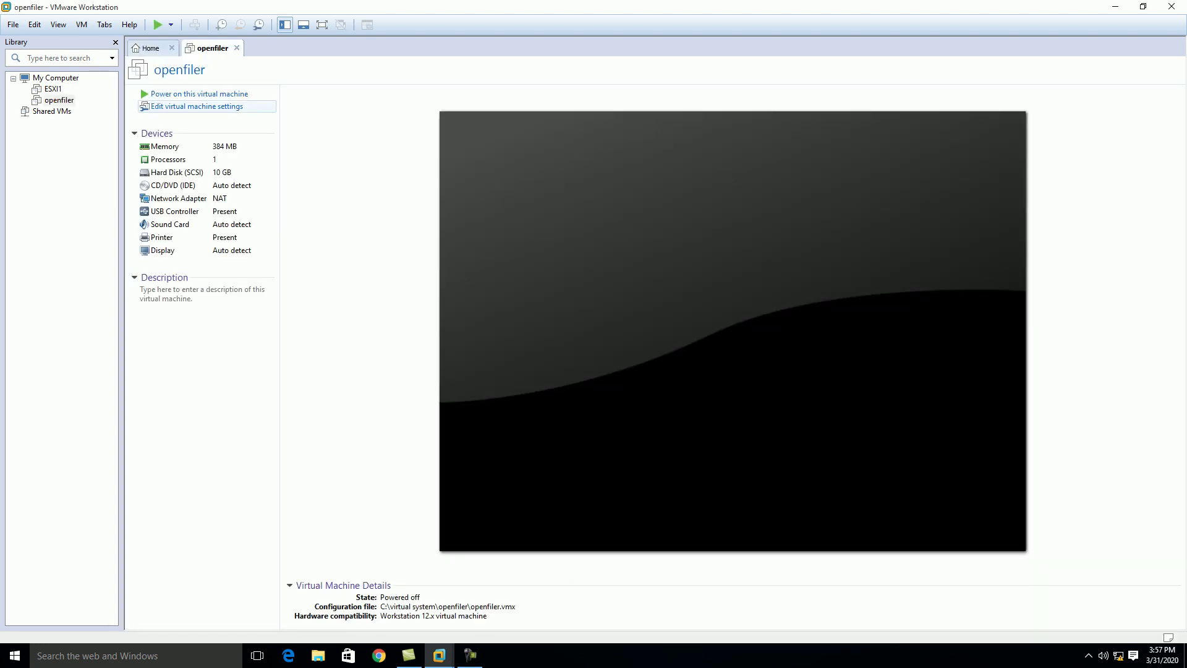
Raise the VM's memory to 2 GB and mount the openfileresa-2.99.1-x86_64-disc1 ISO on the CD/DVD drive.
{"action": "key", "text": "Return"}
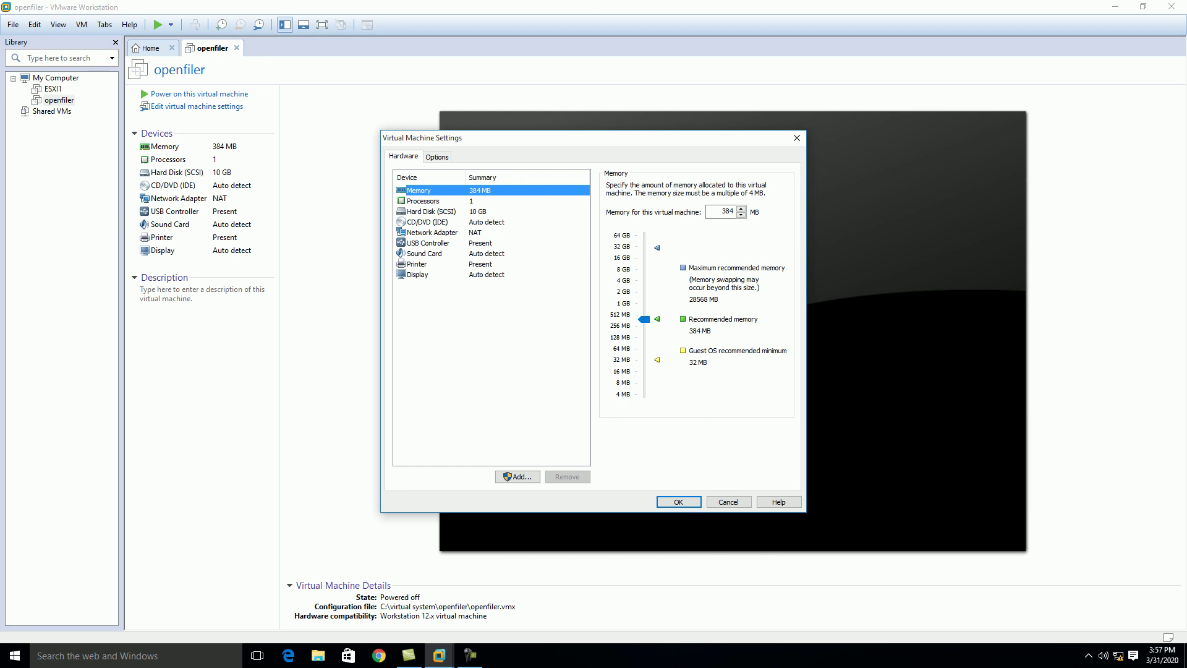
{"action": "key", "text": "Up"}
{"action": "key", "text": "Up"}
{"action": "key", "text": "Up"}
{"action": "left_click", "coordinate": [427, 221]}
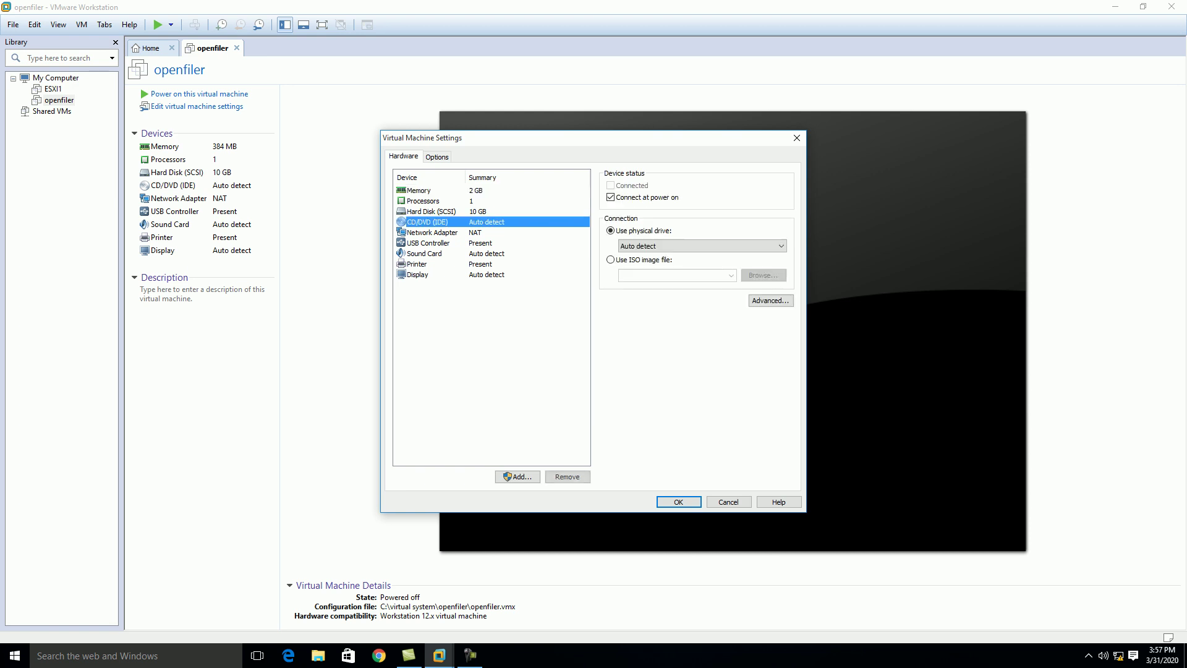
{"action": "left_click", "coordinate": [610, 260]}
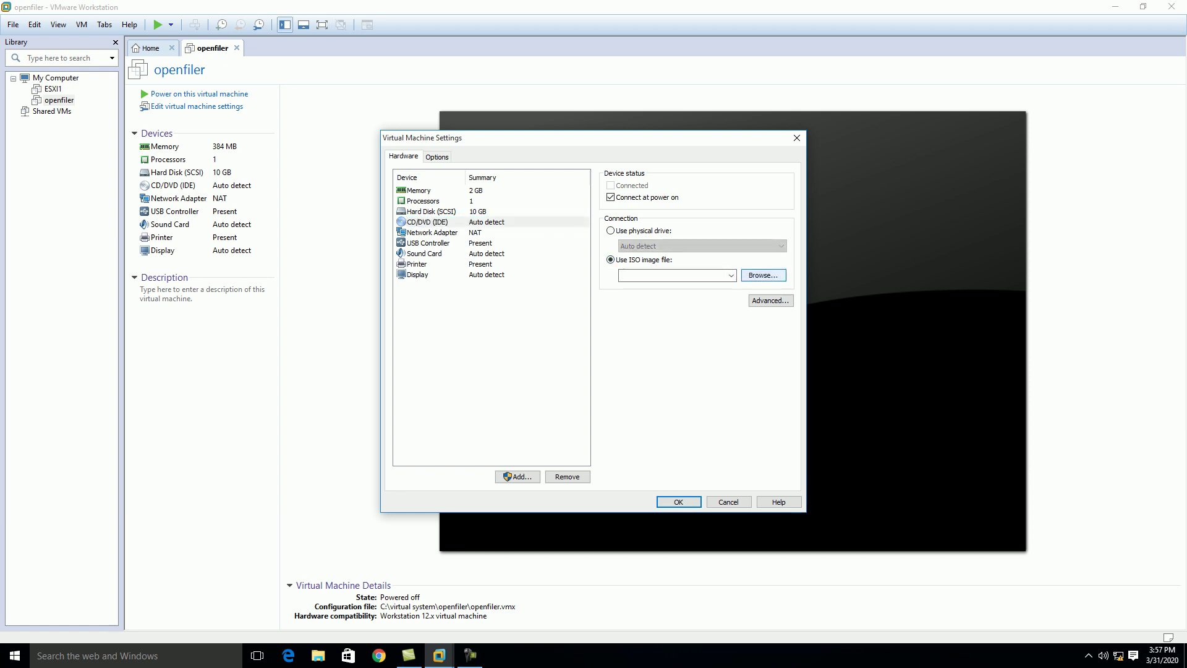
{"action": "left_click", "coordinate": [763, 275]}
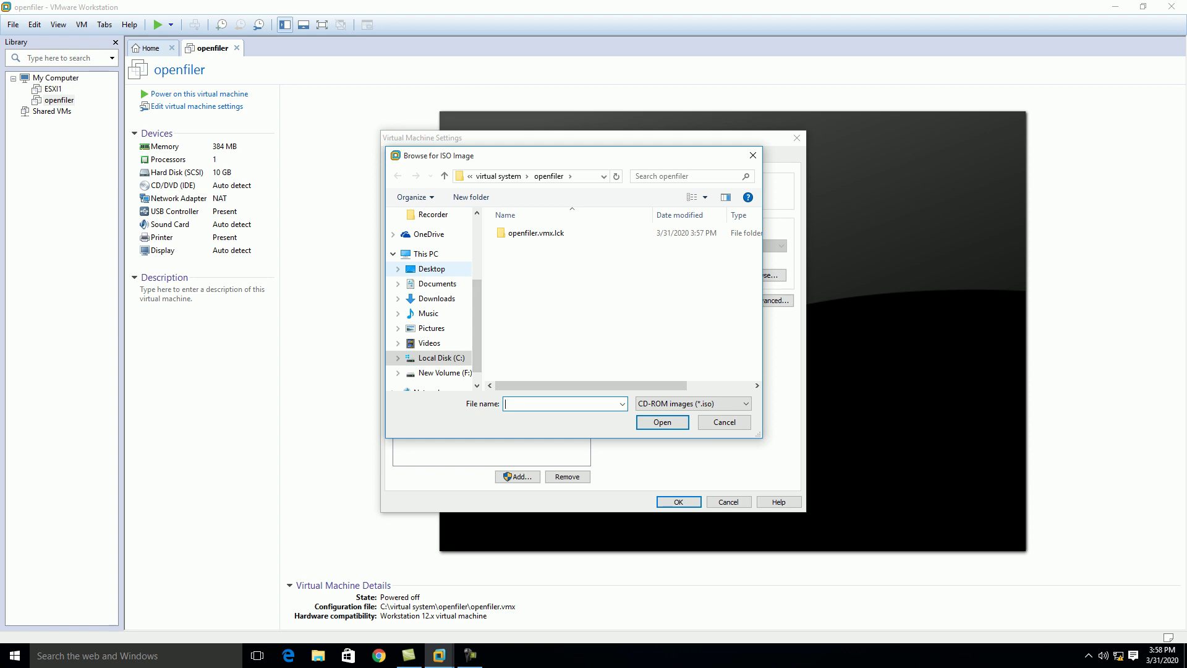
{"action": "left_click", "coordinate": [431, 268]}
{"action": "left_click", "coordinate": [560, 284]}
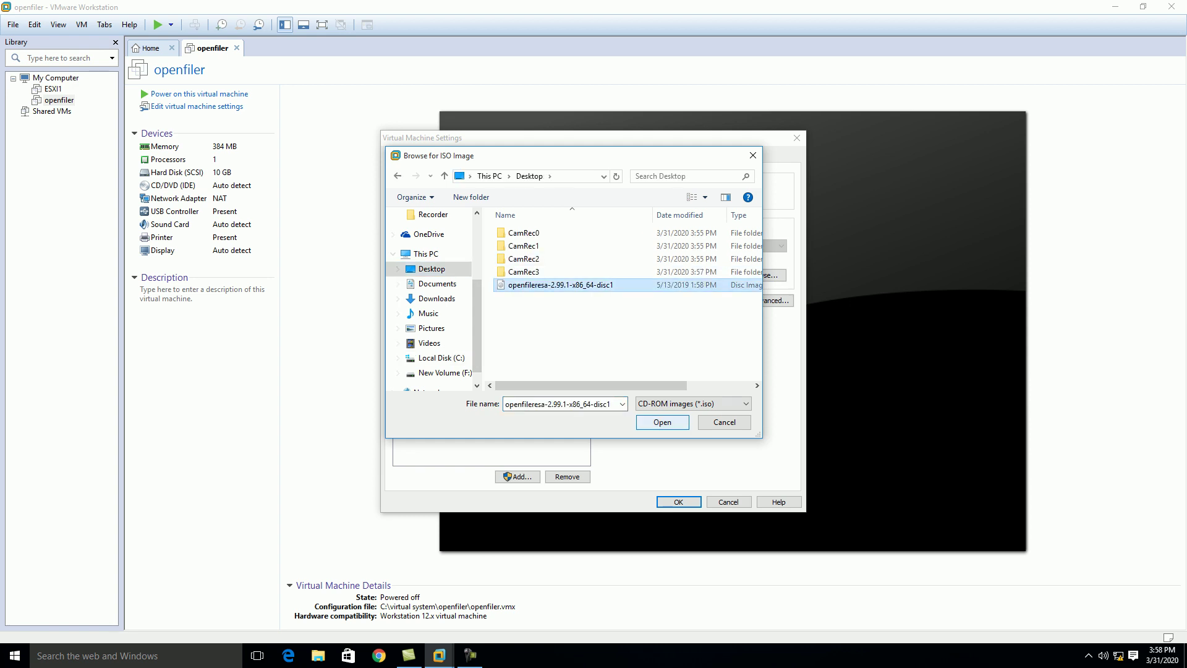
{"action": "key", "text": "Return"}
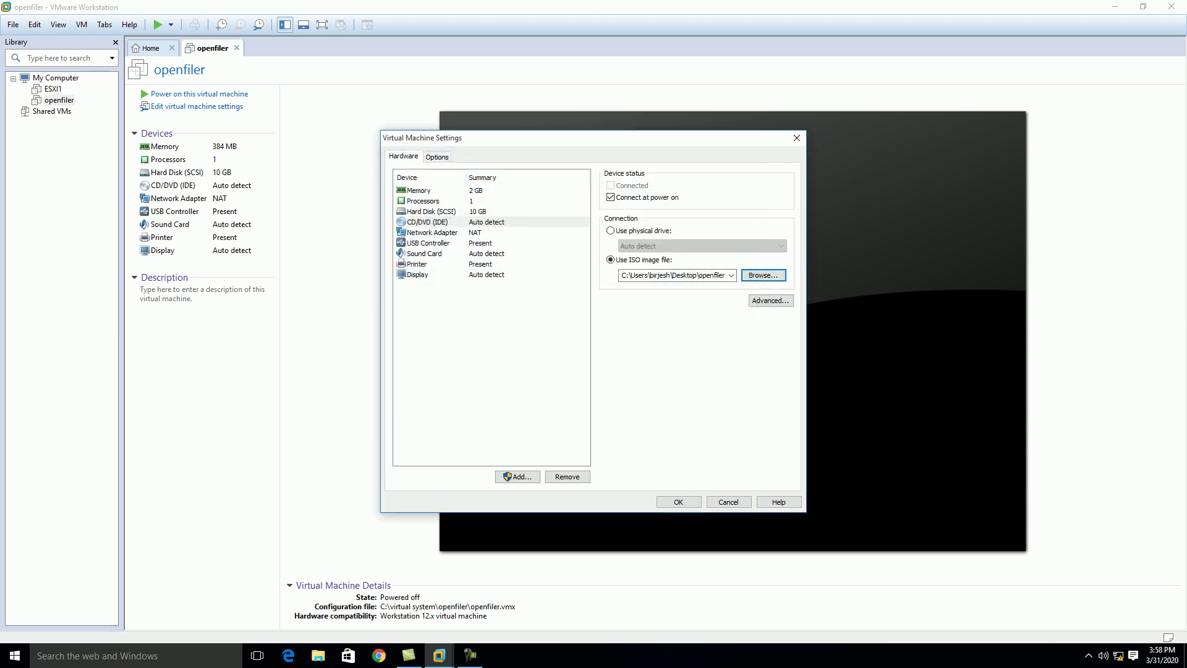
Set the network adapter to Bridged and save the hardware settings.
{"action": "left_click", "coordinate": [432, 231]}
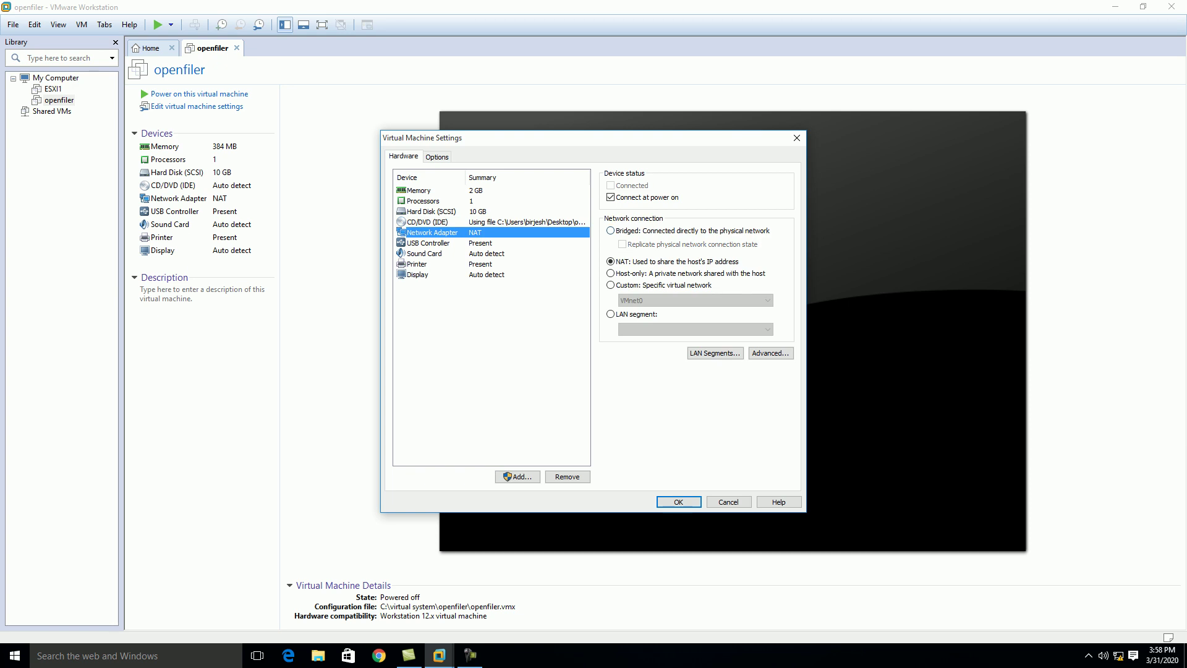
{"action": "left_click", "coordinate": [610, 230]}
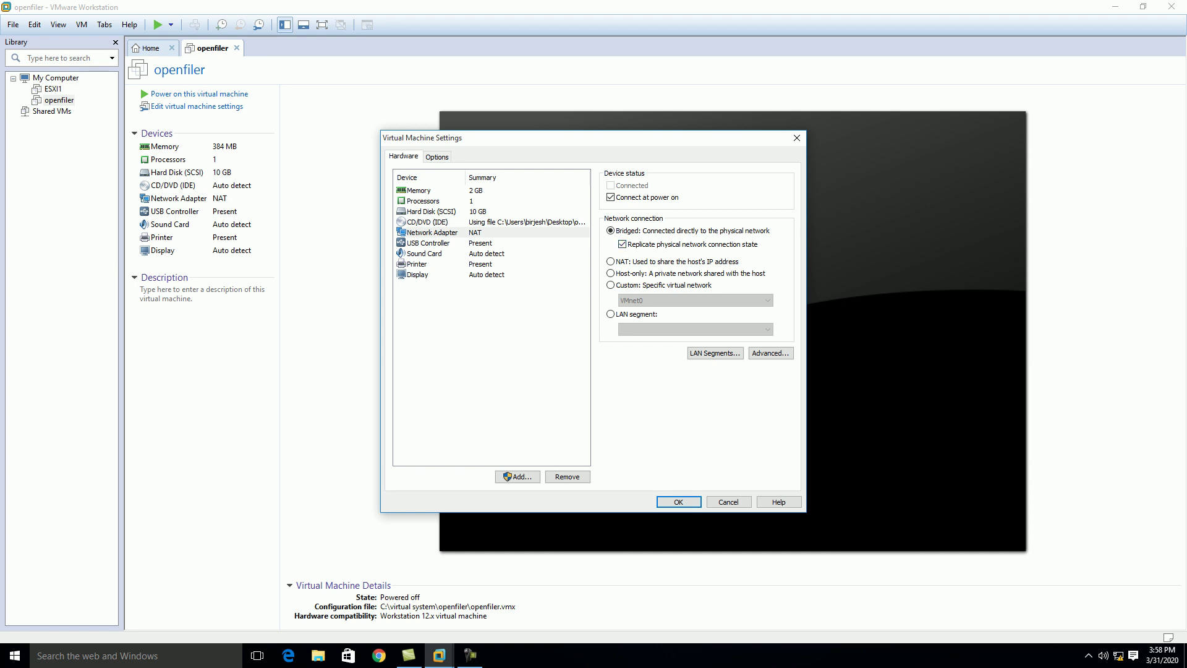
{"action": "key", "text": "Return"}
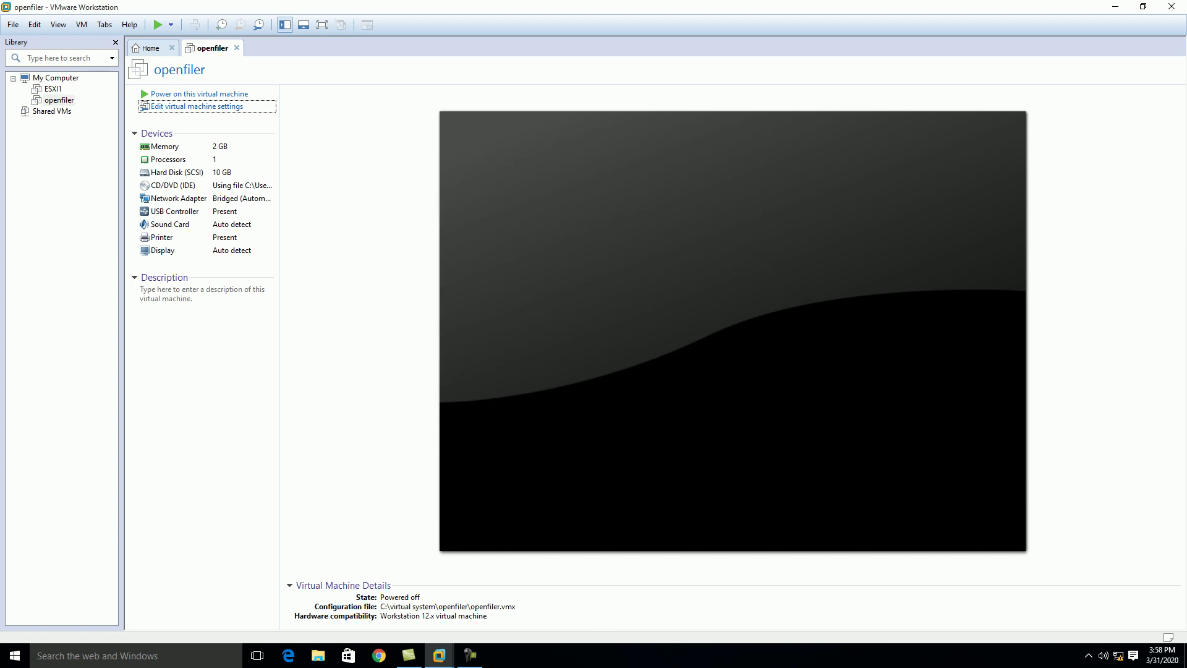
Power on the openfiler VM and boot the installer in graphical mode.
{"action": "left_click", "coordinate": [199, 93]}
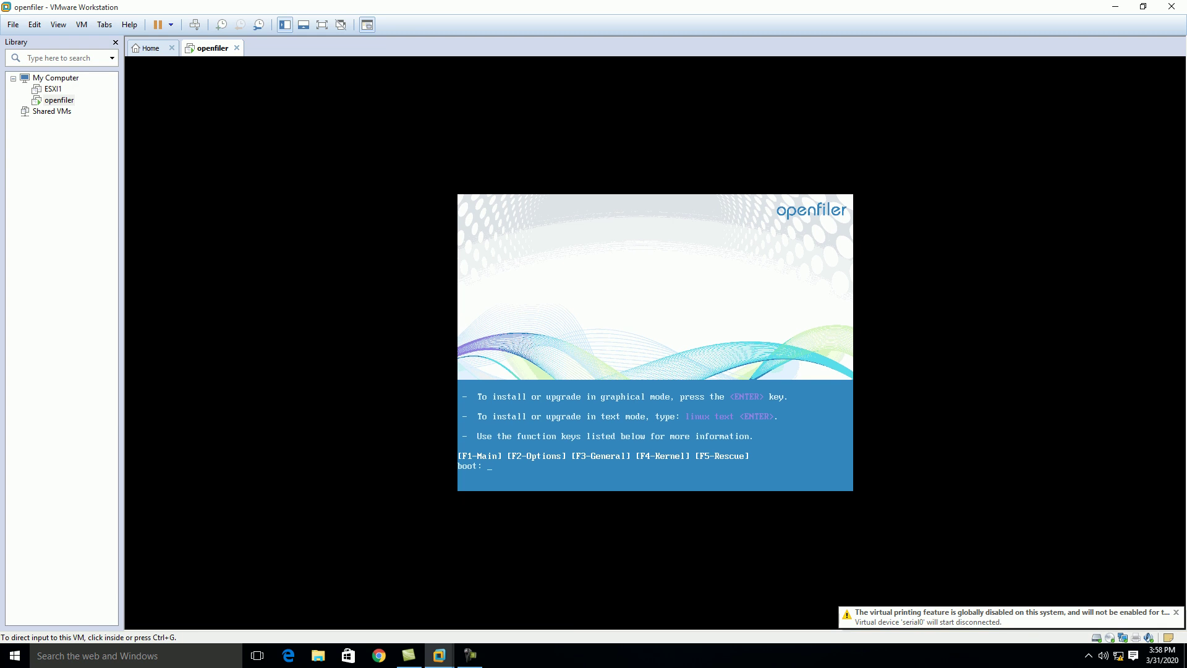
{"action": "key", "text": "ctrl+g"}
{"action": "key", "text": "Return"}
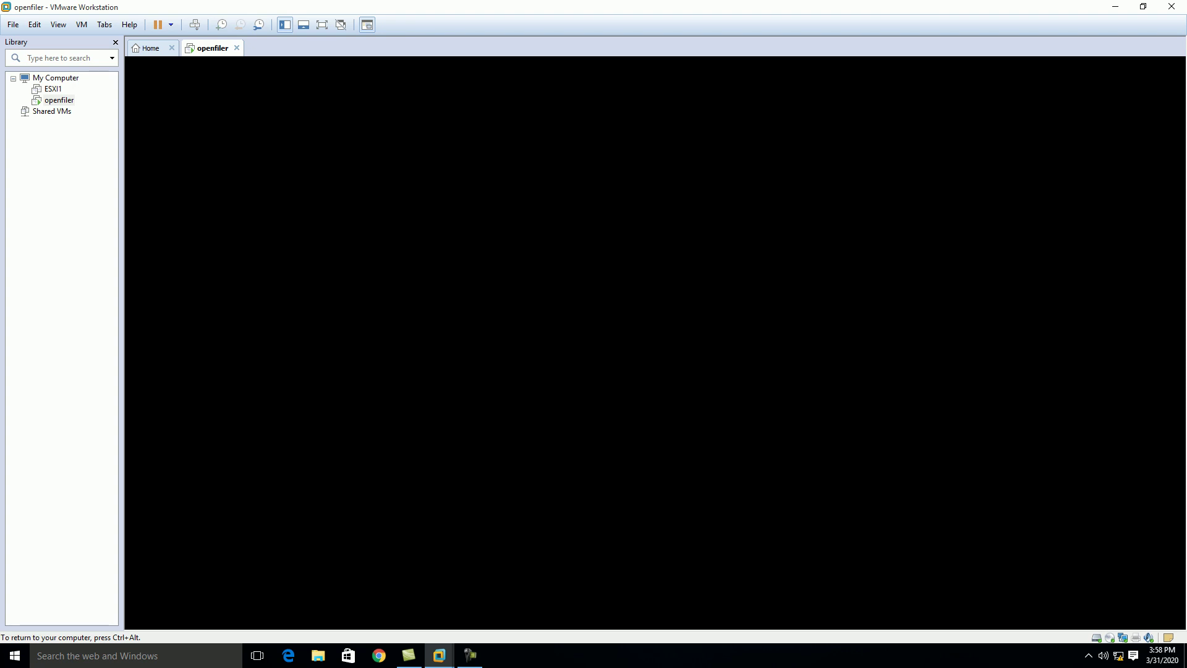
Keep the U.S. English keyboard, initialize drive sda, and accept the default partition layout.
{"action": "left_click", "coordinate": [655, 342]}
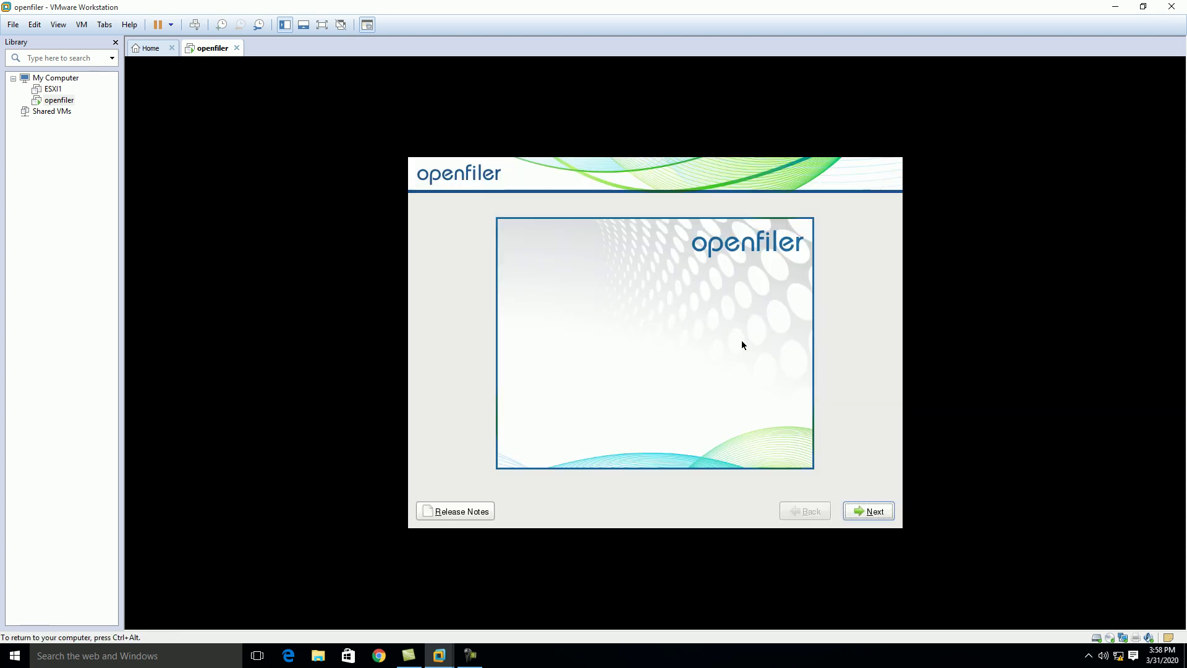
{"action": "left_click", "coordinate": [869, 515]}
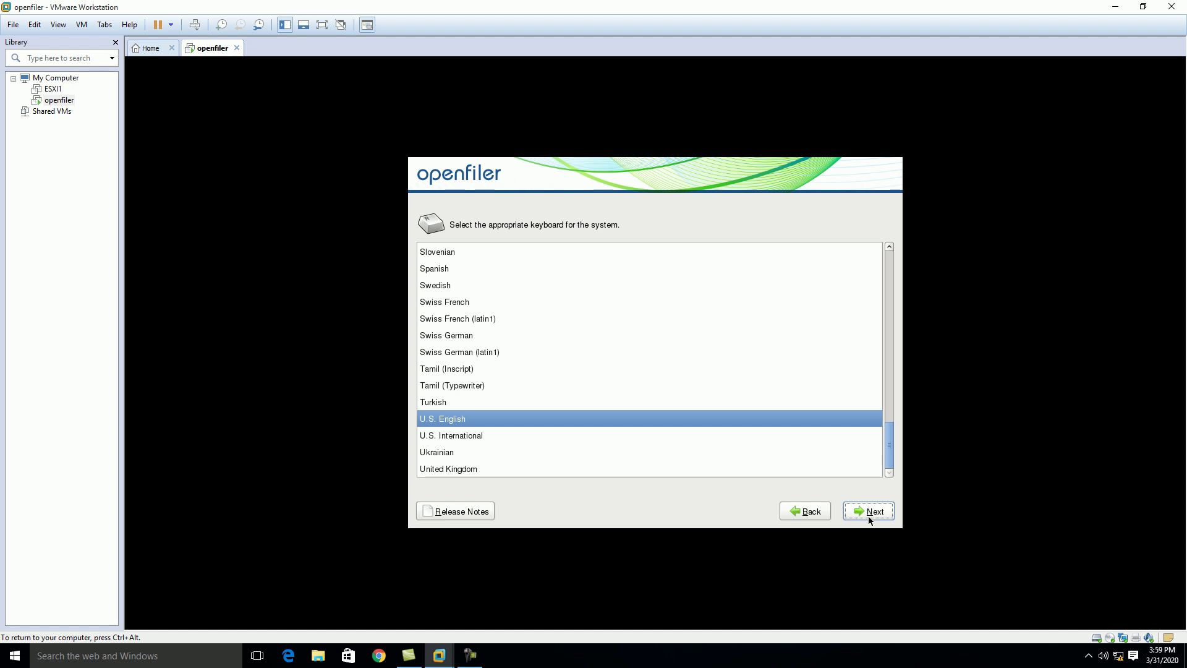
{"action": "left_click", "coordinate": [868, 515]}
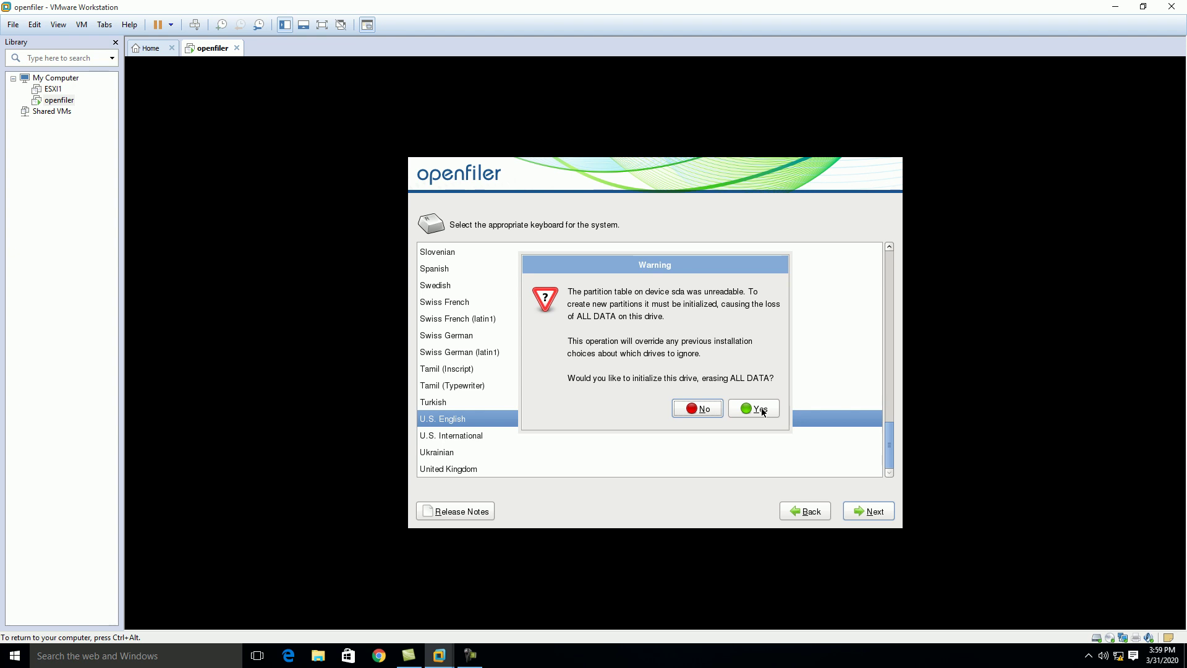
{"action": "left_click", "coordinate": [759, 409]}
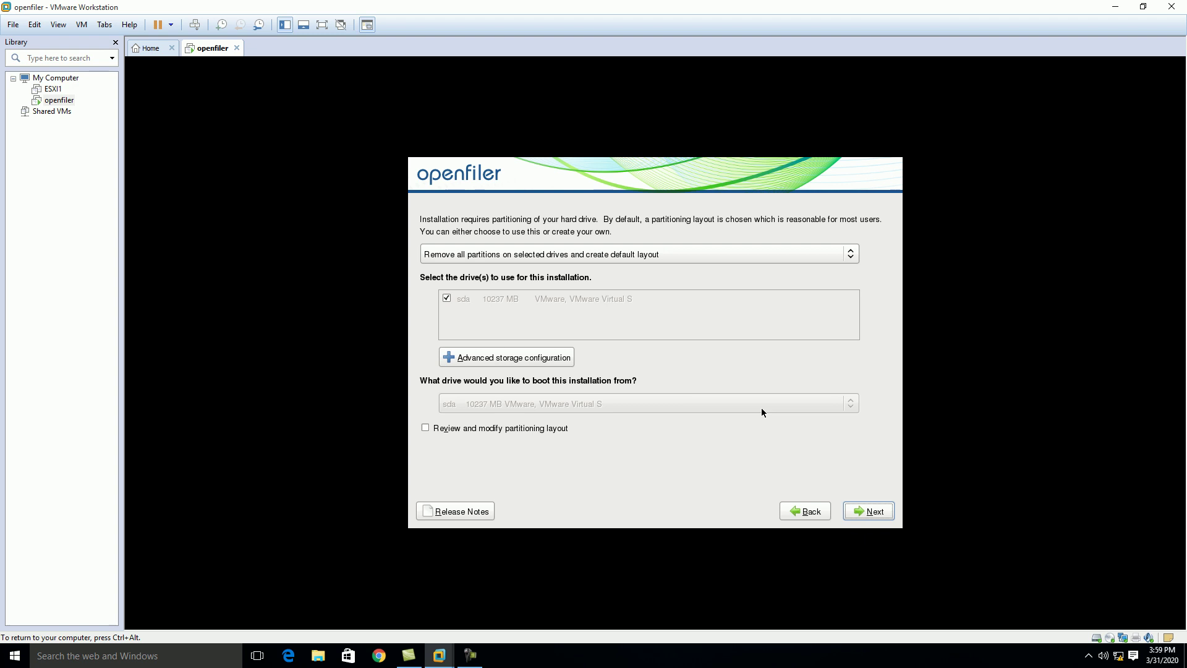
{"action": "left_click", "coordinate": [879, 517]}
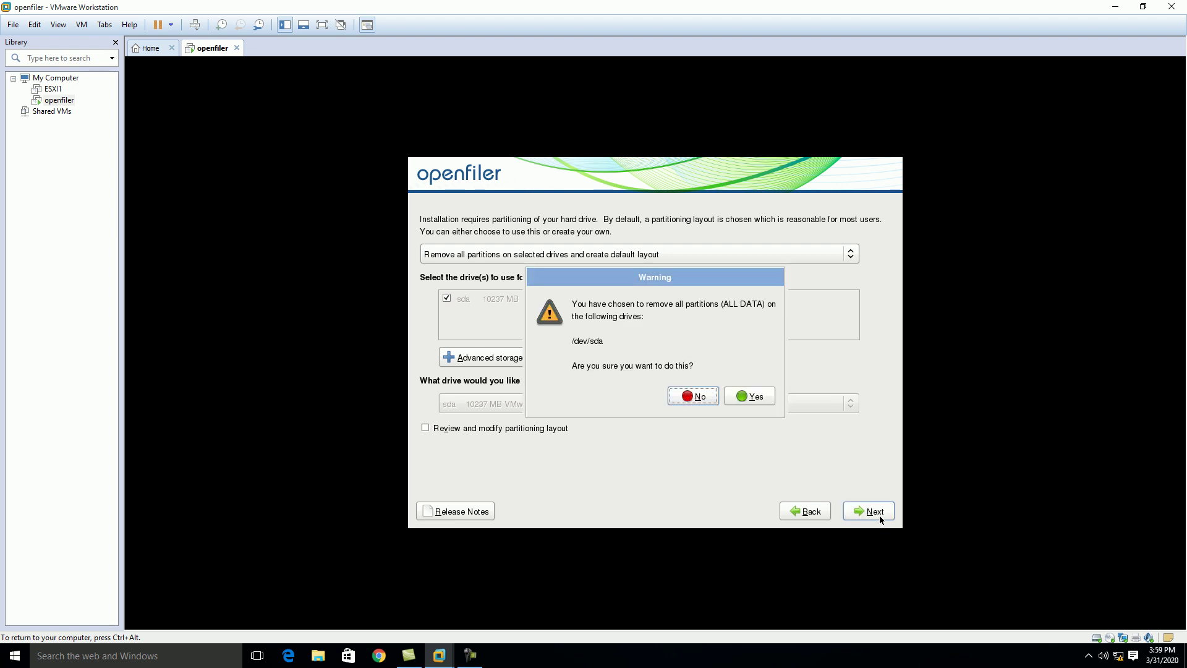
Confirm partition removal and give eth0 static IP 192.168.0.3, mask 255.255.255.0, IPv6 disabled.
{"action": "left_click", "coordinate": [752, 395]}
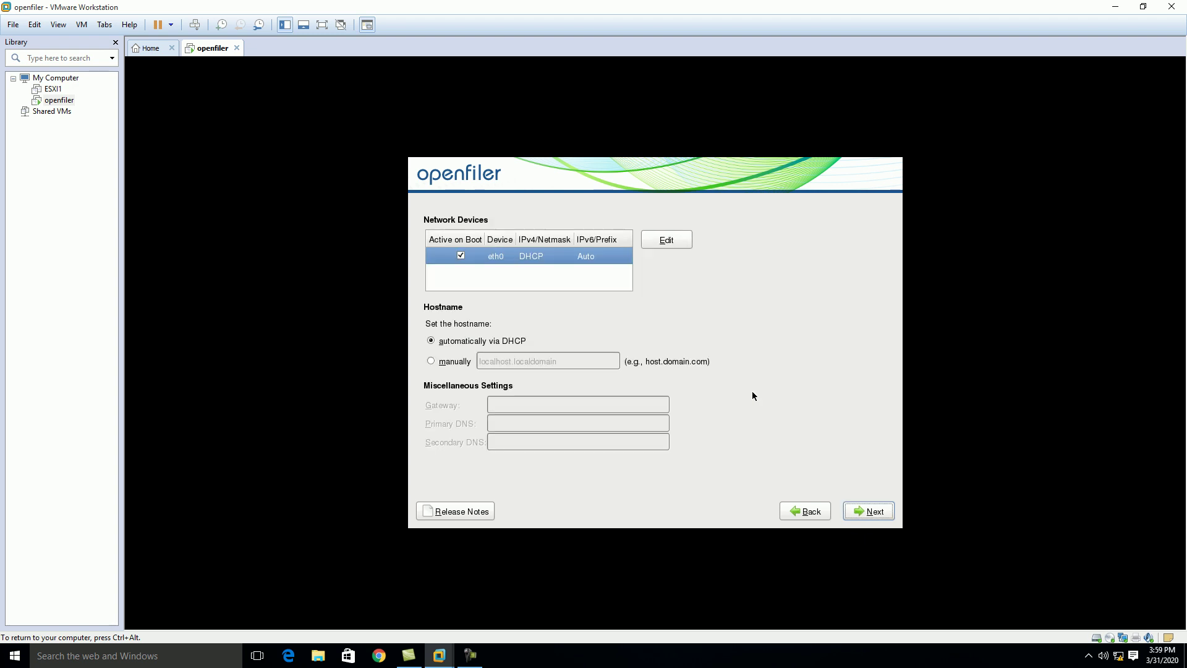
{"action": "left_click", "coordinate": [675, 241]}
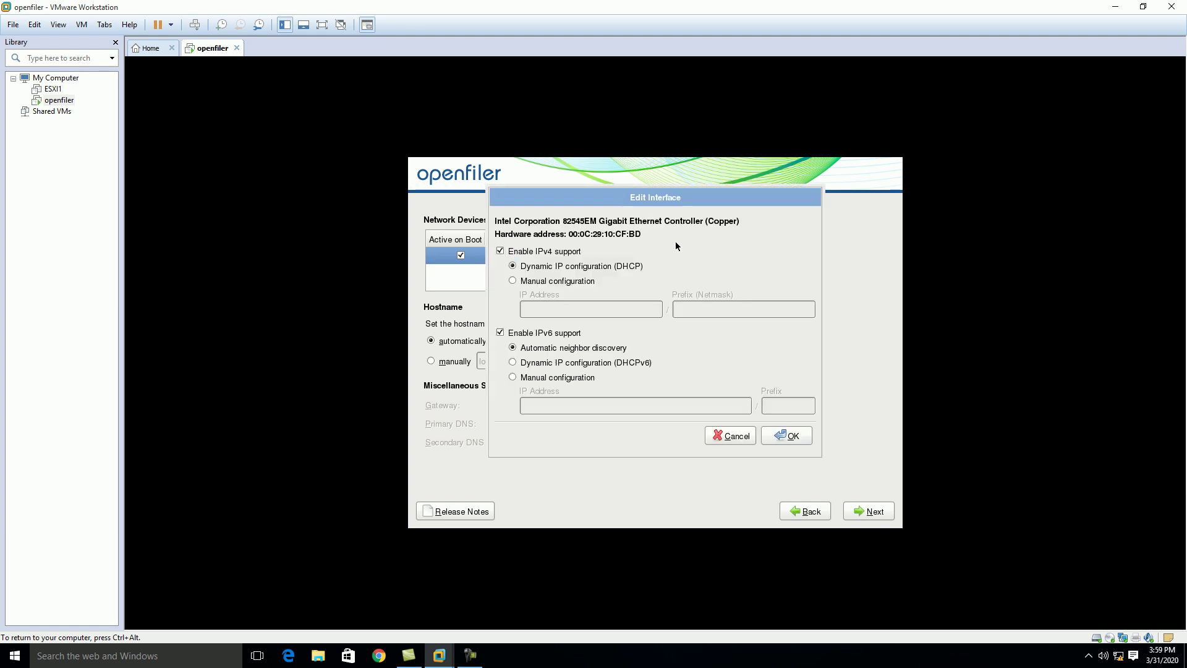
{"action": "left_click", "coordinate": [511, 281]}
{"action": "left_click", "coordinate": [544, 305]}
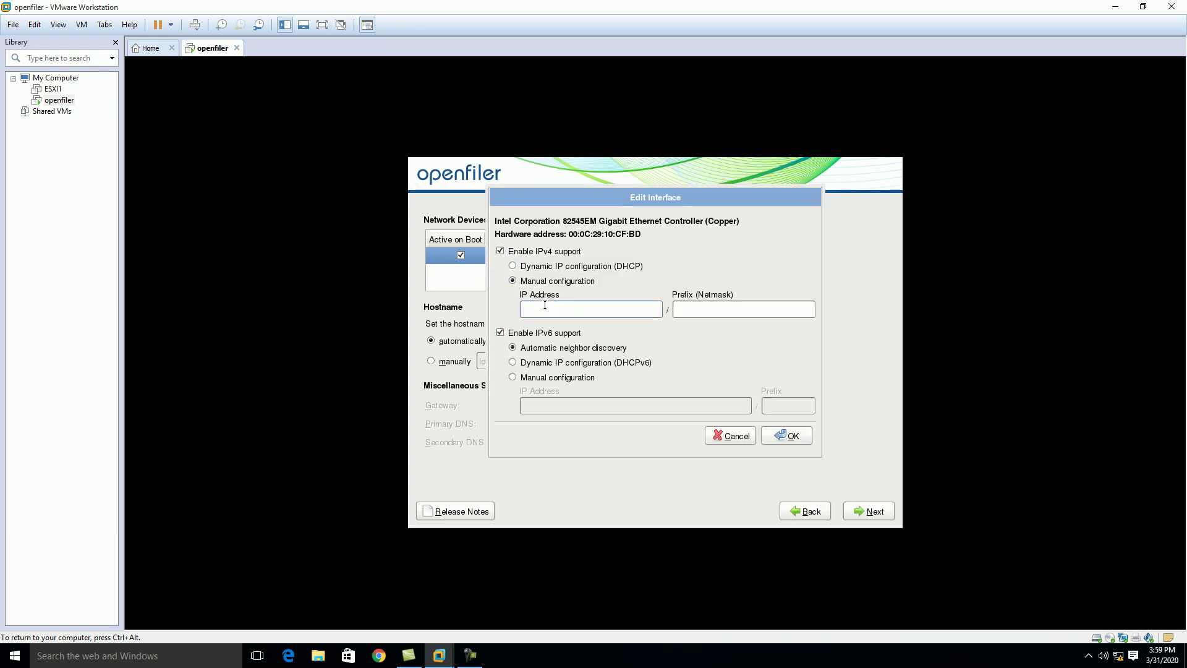
{"action": "type", "text": "192.168.0"}
{"action": "type", "text": ".3"}
{"action": "type", "text": "255.25"}
{"action": "type", "text": "5.255."}
{"action": "type", "text": "0"}
{"action": "left_click", "coordinate": [501, 334]}
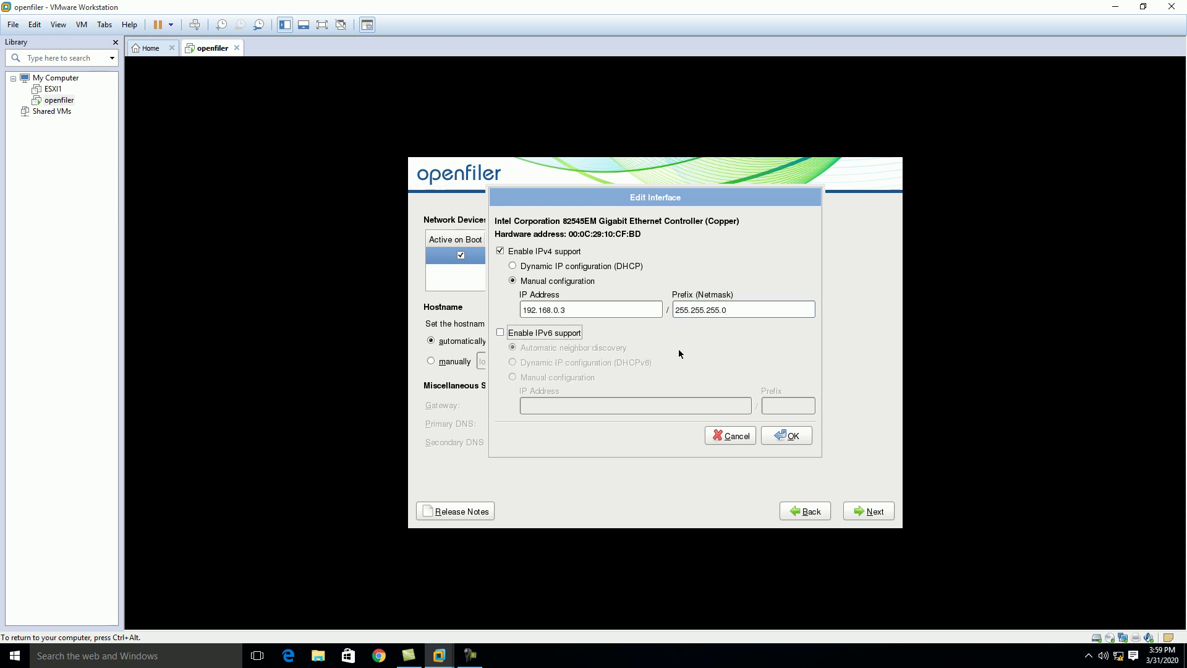
{"action": "left_click", "coordinate": [783, 439]}
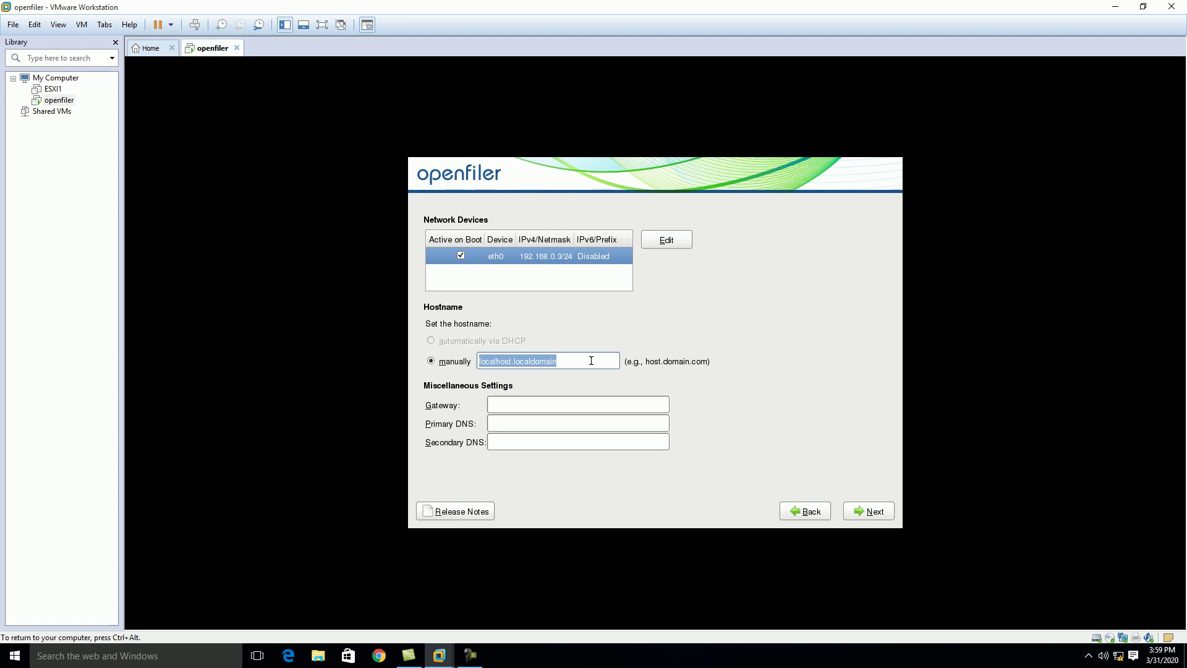
Set hostname openfiler.test.lan, gateway 192.168.0.1, DNS 8.8.8.8, and time zone Asia/Calcutta.
{"action": "type", "text": "openfiler"}
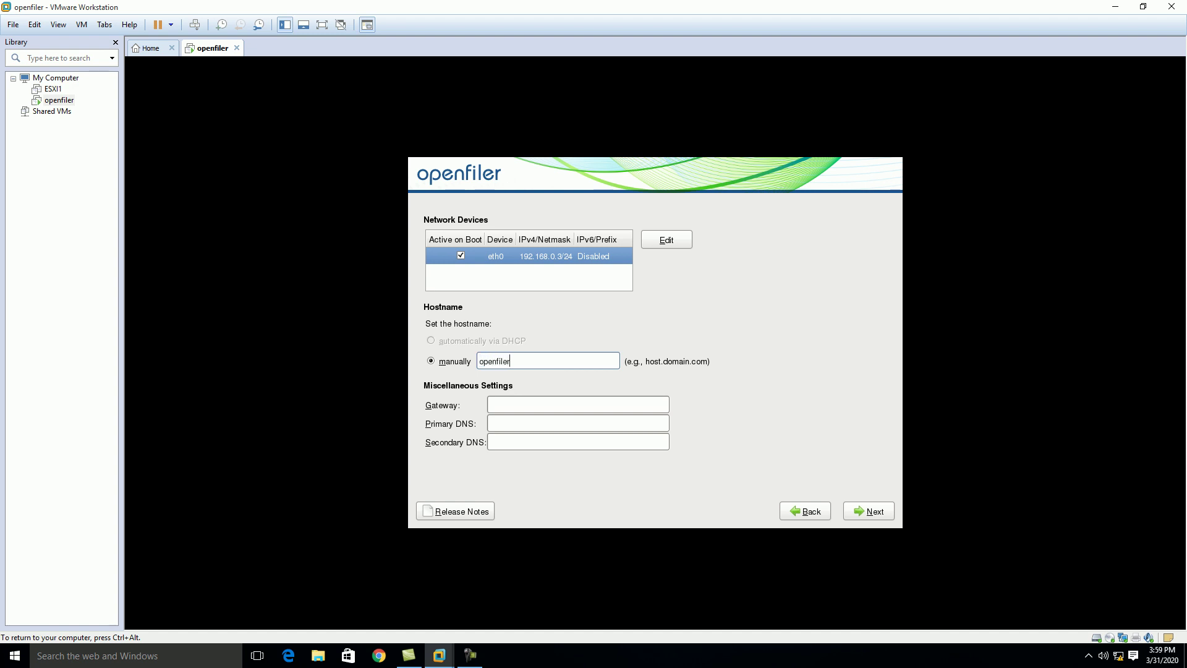
{"action": "type", "text": ".test."}
{"action": "type", "text": "lan"}
{"action": "type", "text": "192.168.0"}
{"action": "type", "text": ".1"}
{"action": "left_click", "coordinate": [566, 424]}
{"action": "type", "text": "8.8.8.8"}
{"action": "left_click", "coordinate": [865, 512]}
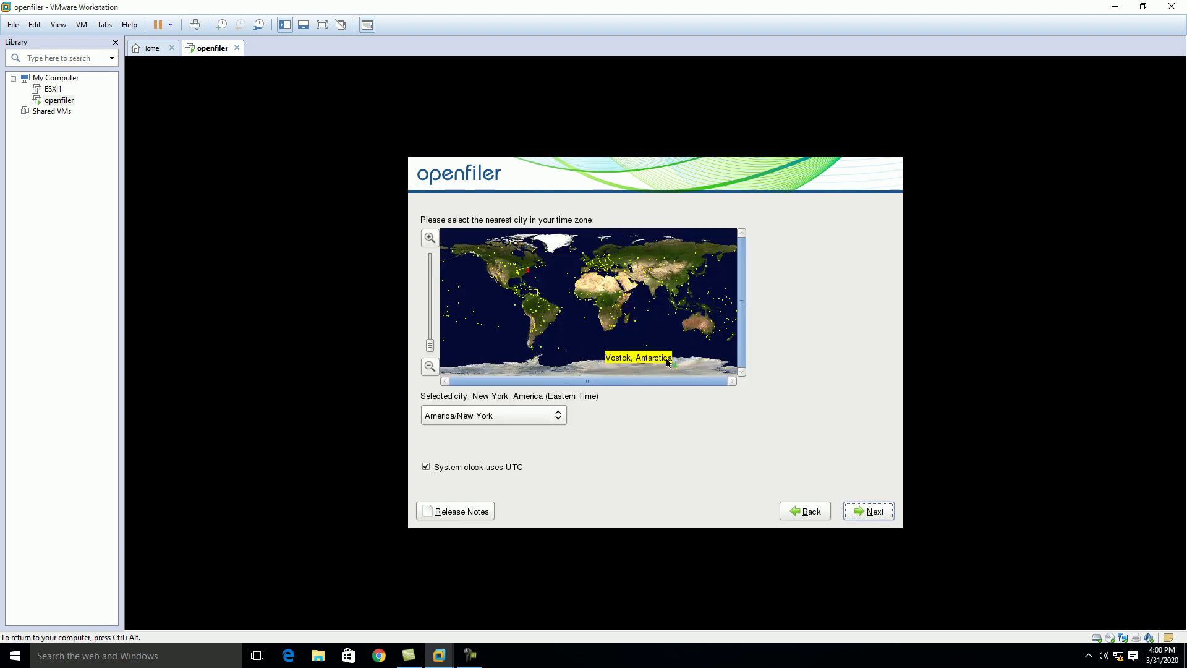
{"action": "left_click", "coordinate": [656, 289]}
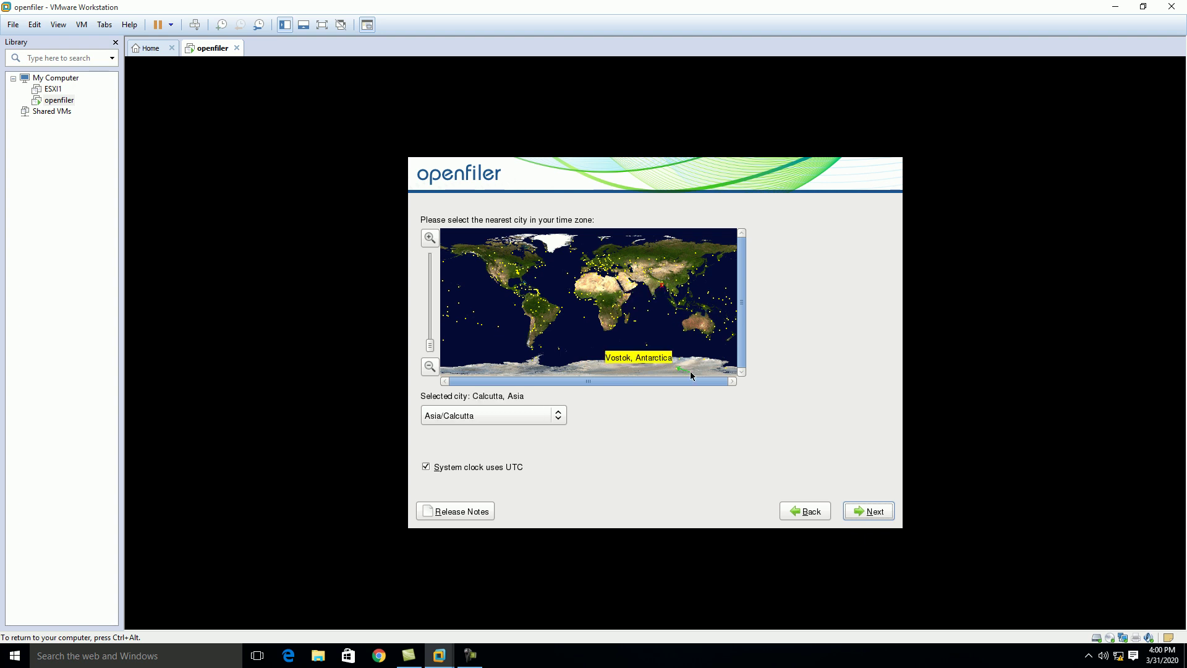
{"action": "left_click", "coordinate": [874, 512]}
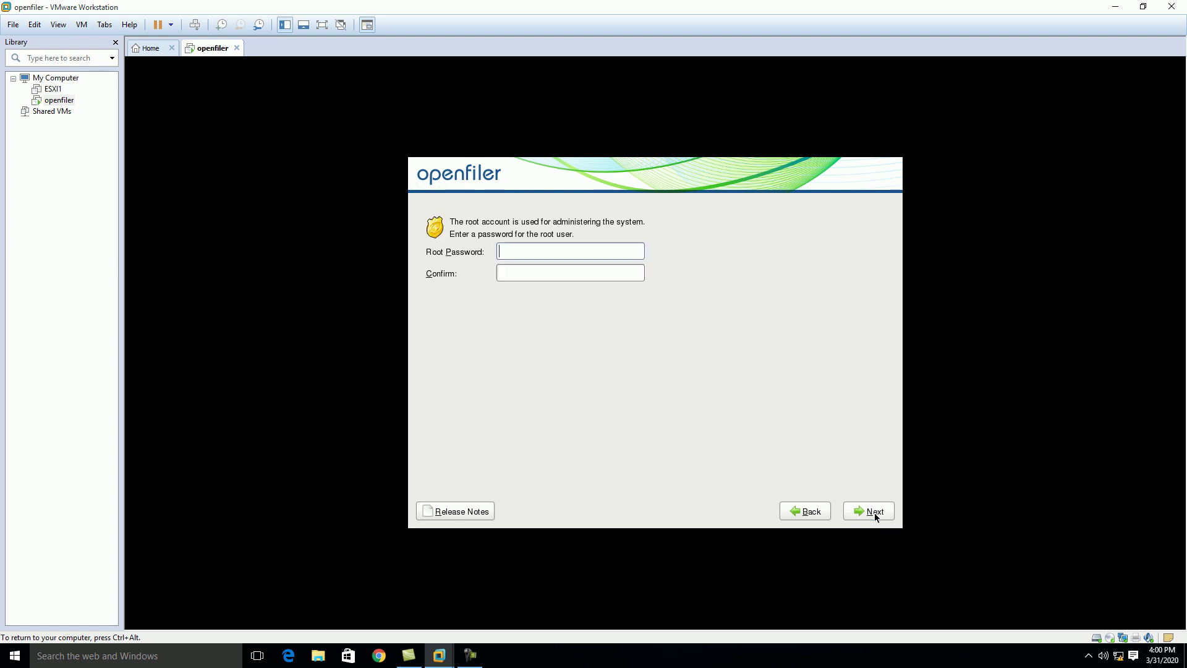
Enter and confirm the root password, then begin installing Openfiler.
{"action": "left_click", "coordinate": [599, 246]}
{"action": "type", "text": "password"}
{"action": "key", "text": "Tab"}
{"action": "type", "text": "password"}
{"action": "left_click", "coordinate": [870, 512]}
{"action": "left_click", "coordinate": [871, 512]}
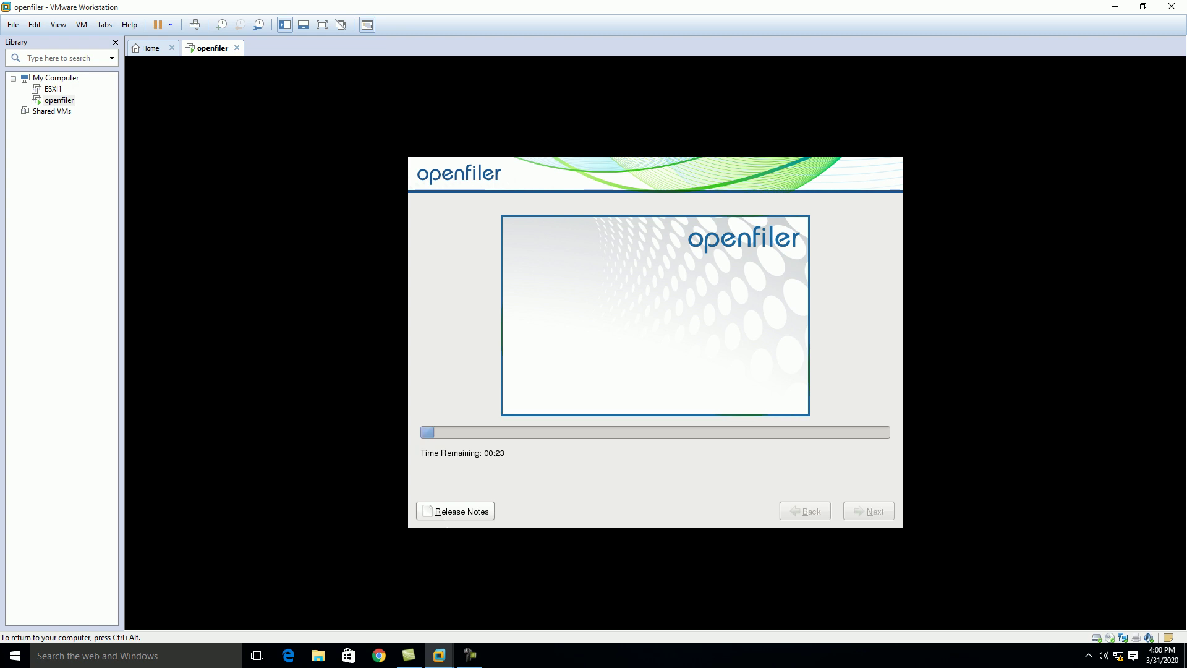
Reboot the VM once the Openfiler installation completes.
{"action": "key", "text": "ctrl+alt"}
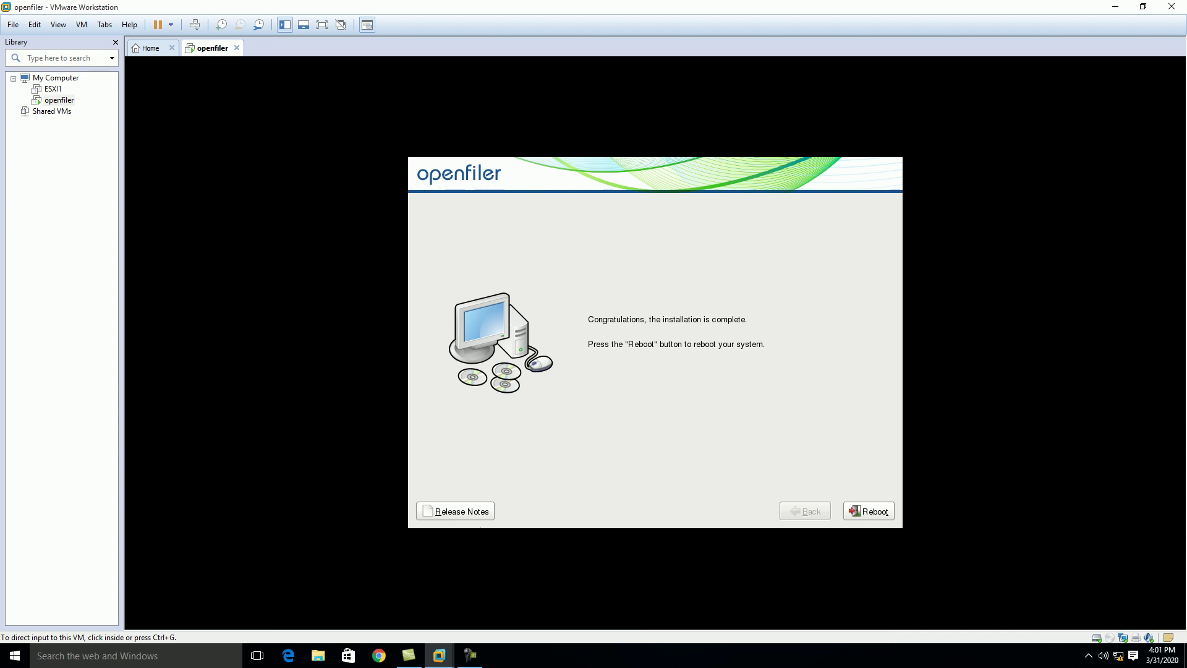
{"action": "key", "text": "ctrl+g"}
{"action": "left_click", "coordinate": [863, 511]}
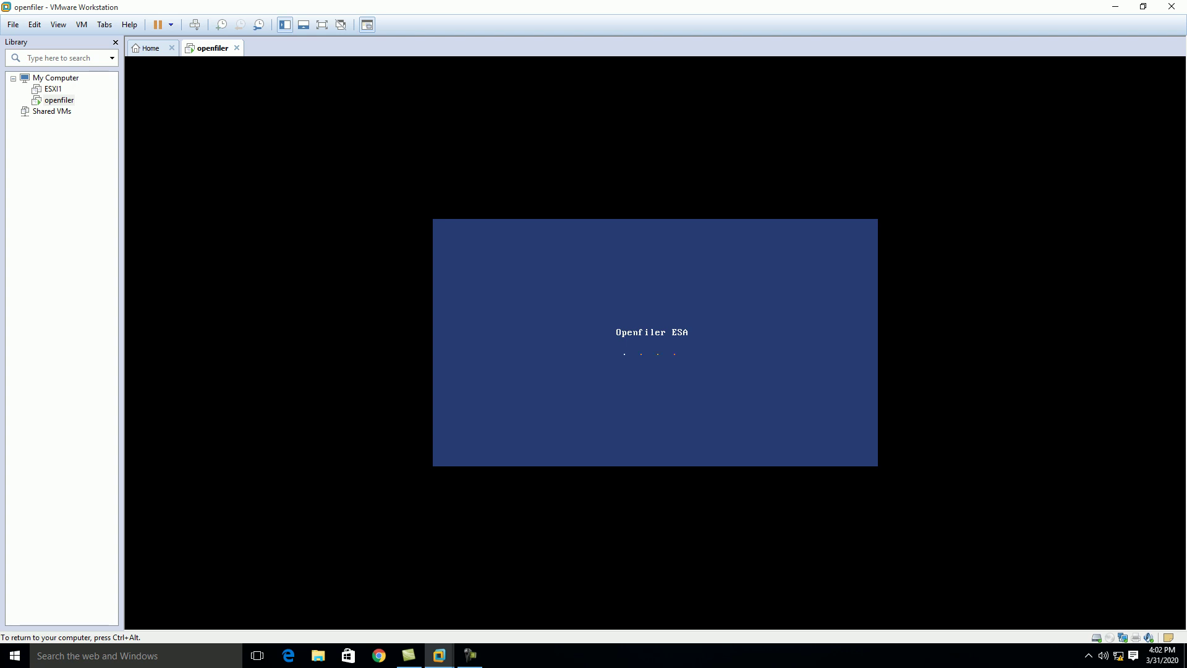
Switch the openfiler VM's CD/DVD drive from the ISO to the physical drive.
{"action": "key", "text": "ctrl+alt"}
{"action": "left_click", "coordinate": [59, 100]}
{"action": "right_click", "coordinate": [65, 101]}
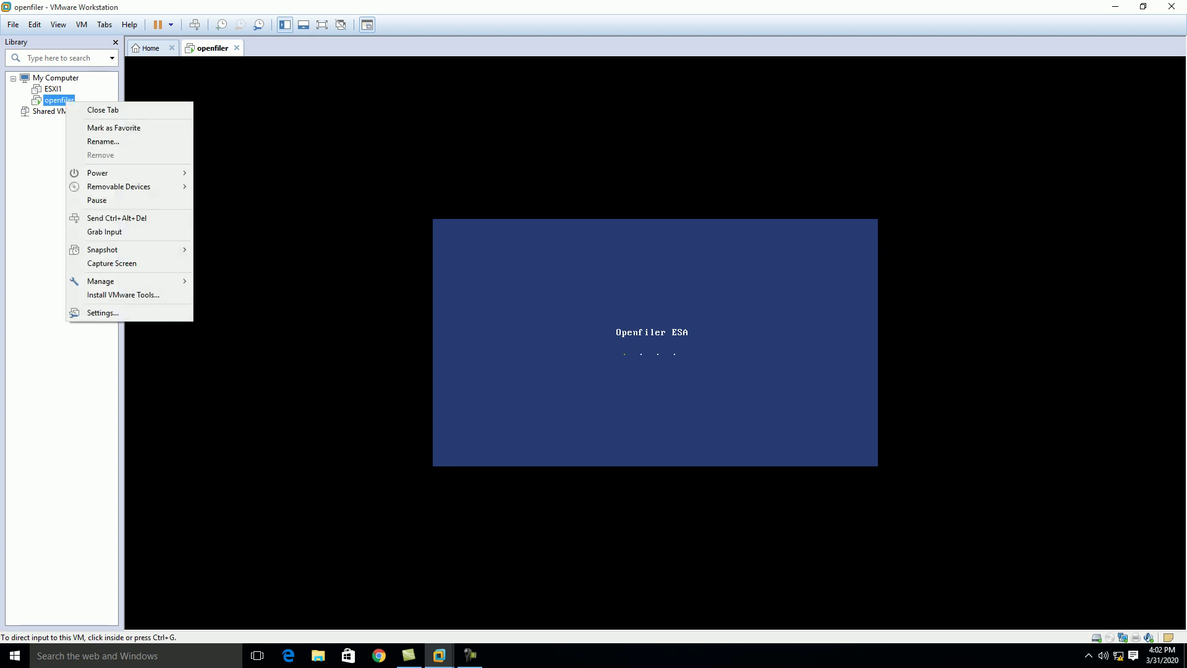
{"action": "mouse_move", "coordinate": [98, 173]}
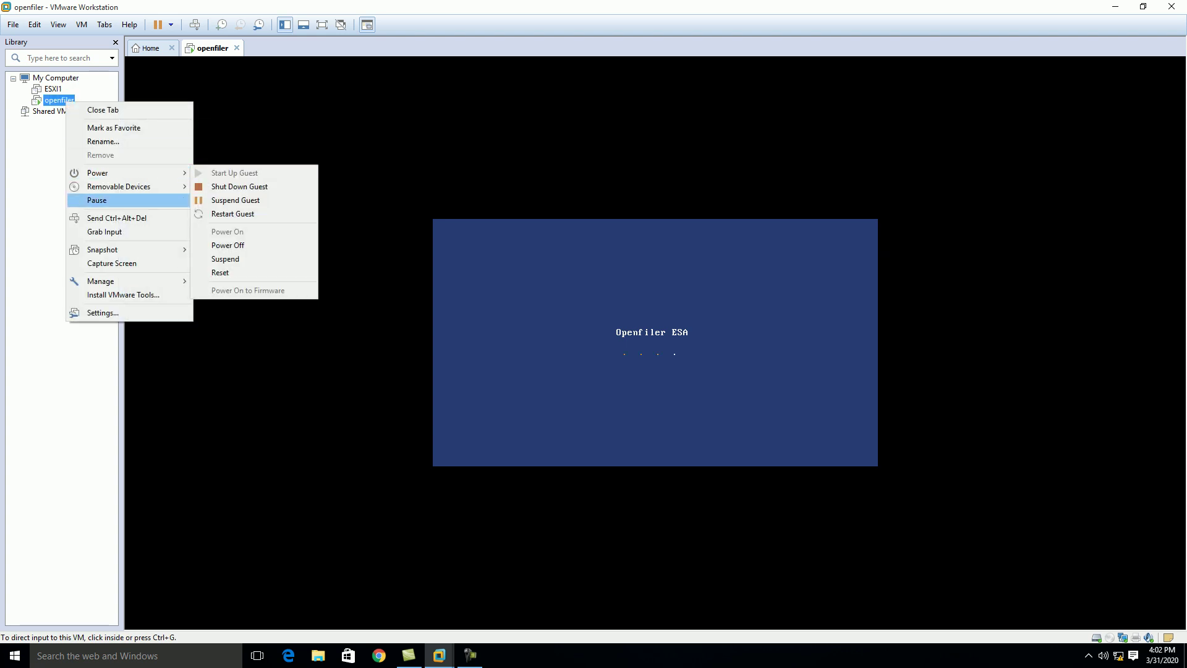
{"action": "left_click", "coordinate": [102, 312]}
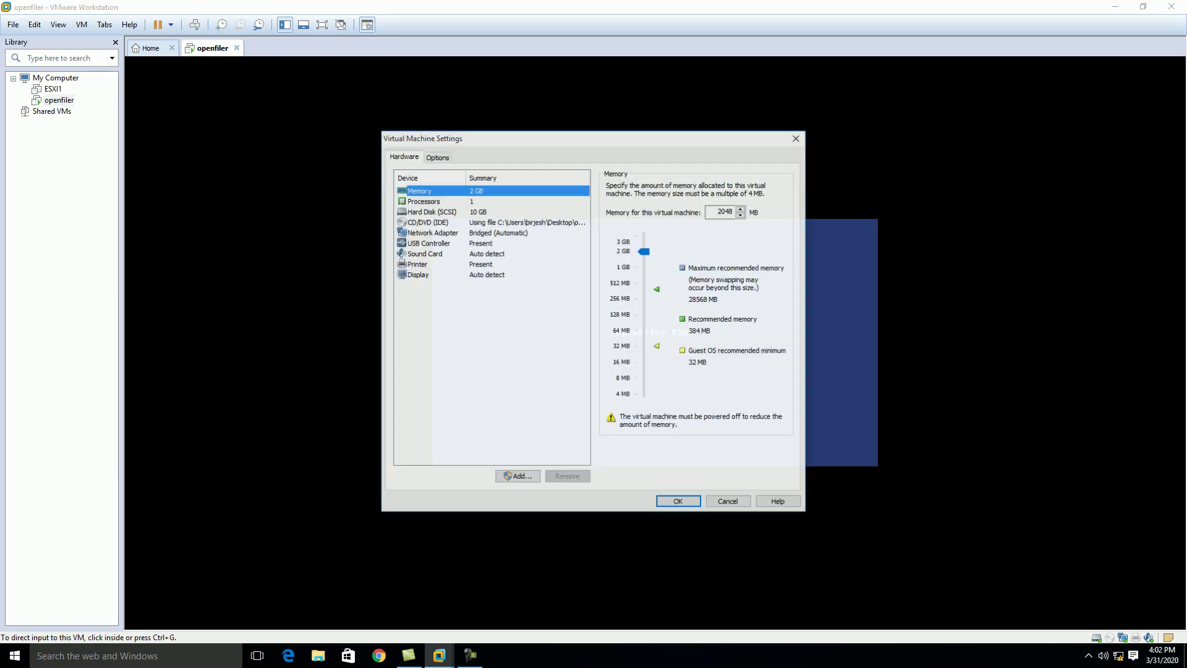
{"action": "left_click", "coordinate": [427, 221]}
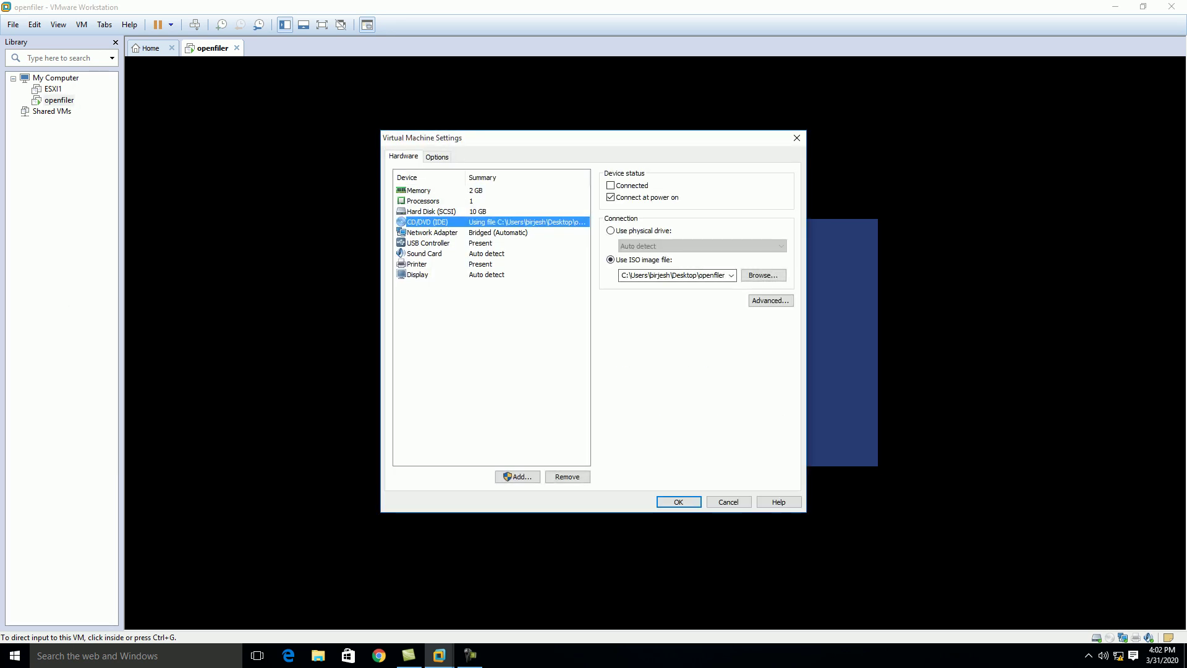
{"action": "left_click", "coordinate": [611, 230]}
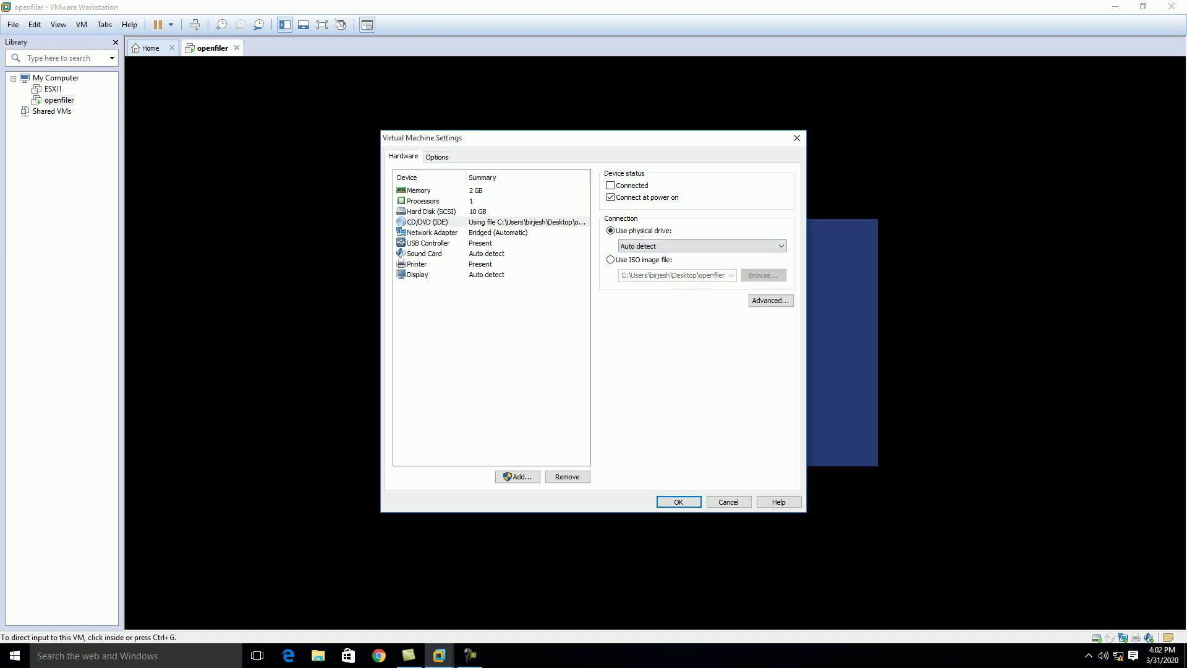
{"action": "left_click", "coordinate": [678, 501]}
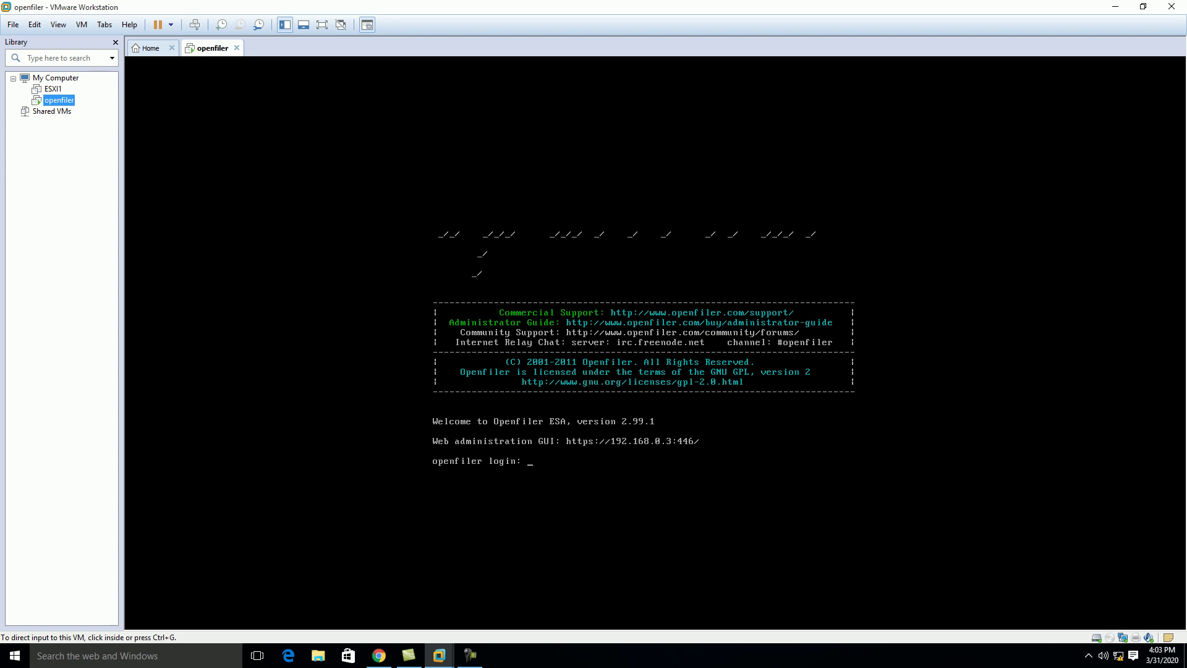
{"action": "left_click", "coordinate": [379, 656]}
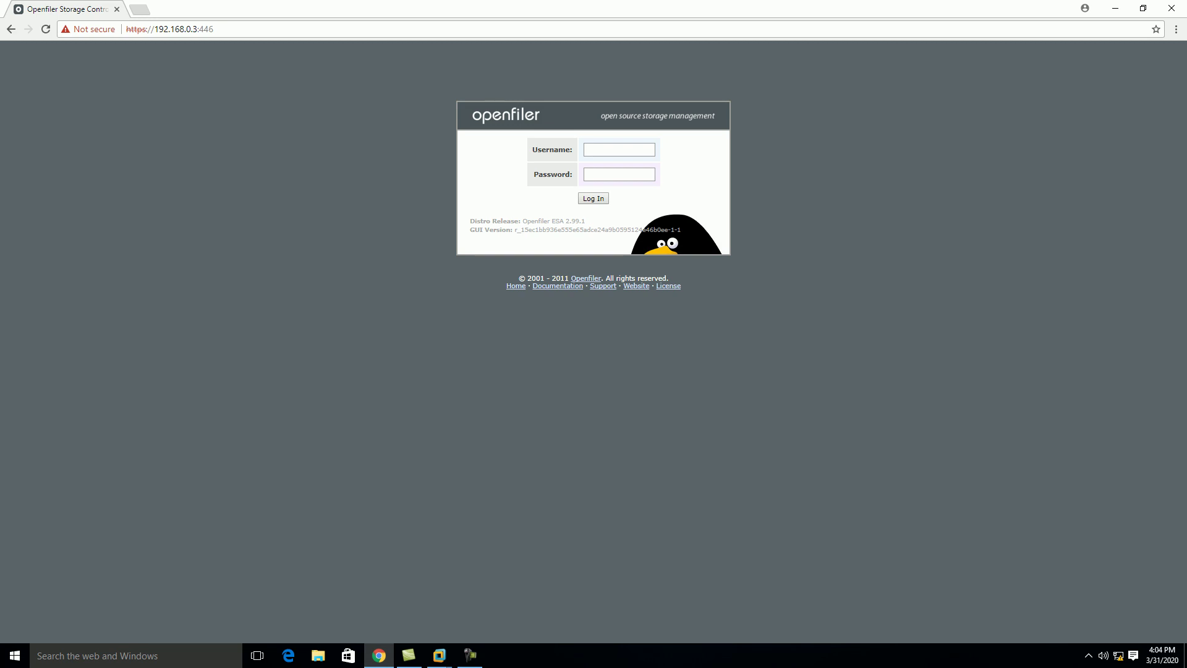
Log in to the Openfiler web admin with the admin username and password.
{"action": "left_click_drag", "start_coordinate": [155, 29], "coordinate": [214, 29]}
{"action": "left_click", "coordinate": [214, 29]}
{"action": "left_click", "coordinate": [619, 149]}
{"action": "type", "text": "openfiler"}
{"action": "key", "text": "Tab"}
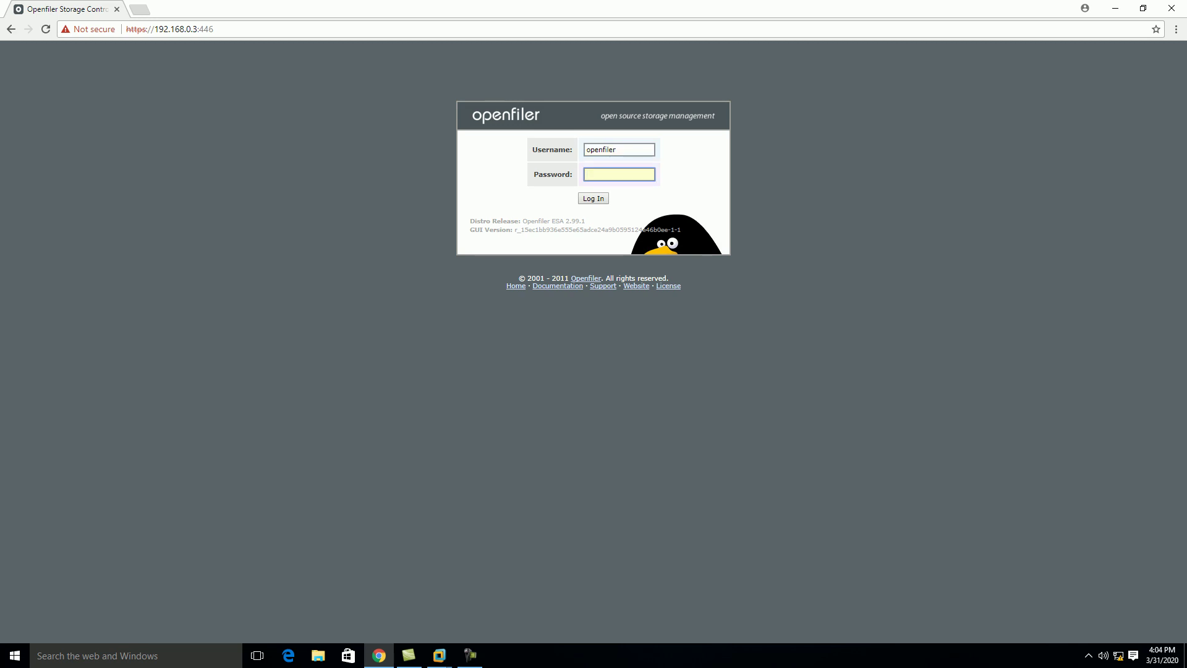
{"action": "type", "text": "password"}
{"action": "key", "text": "Return"}
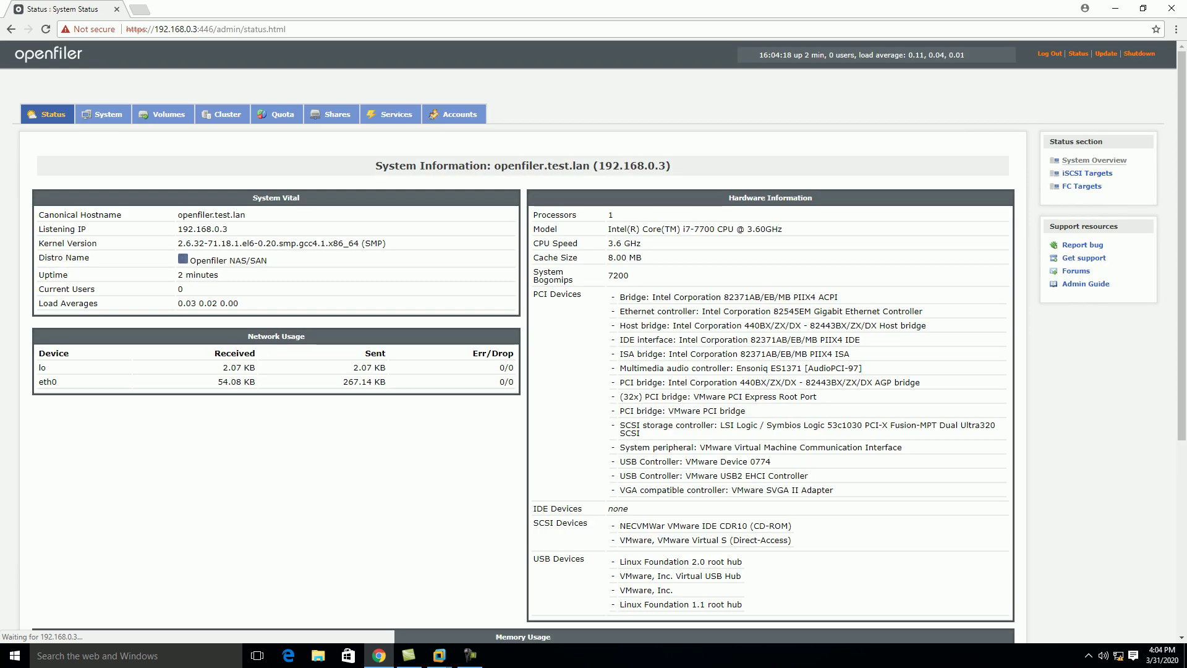
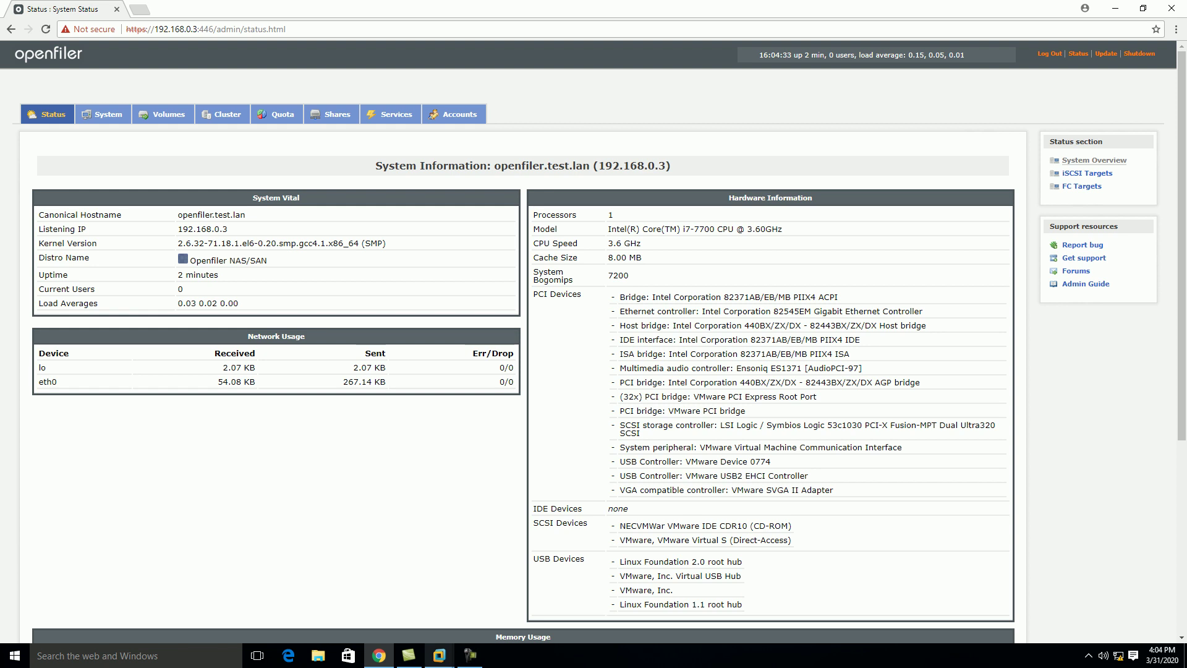
Bring VMware Workstation's Home view with the openfiler VM to the front.
{"action": "left_click", "coordinate": [365, 574]}
Start adding a new Hard Disk of the default type in the openfiler VM's settings.
{"action": "left_click", "coordinate": [60, 100]}
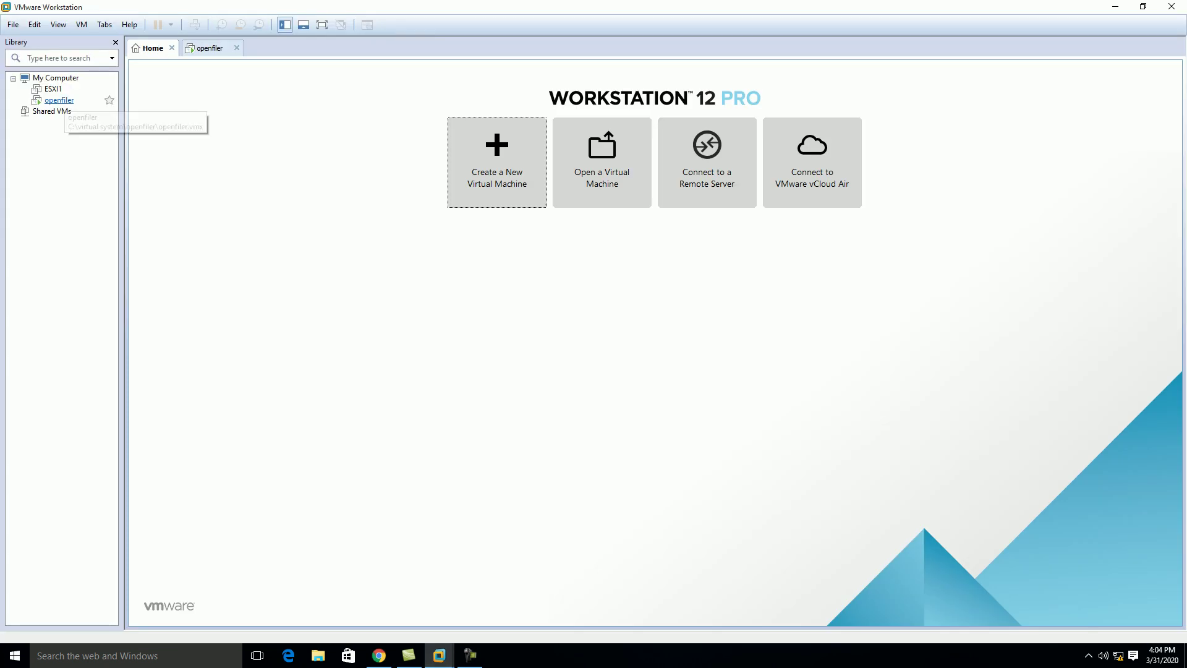
{"action": "right_click", "coordinate": [60, 100]}
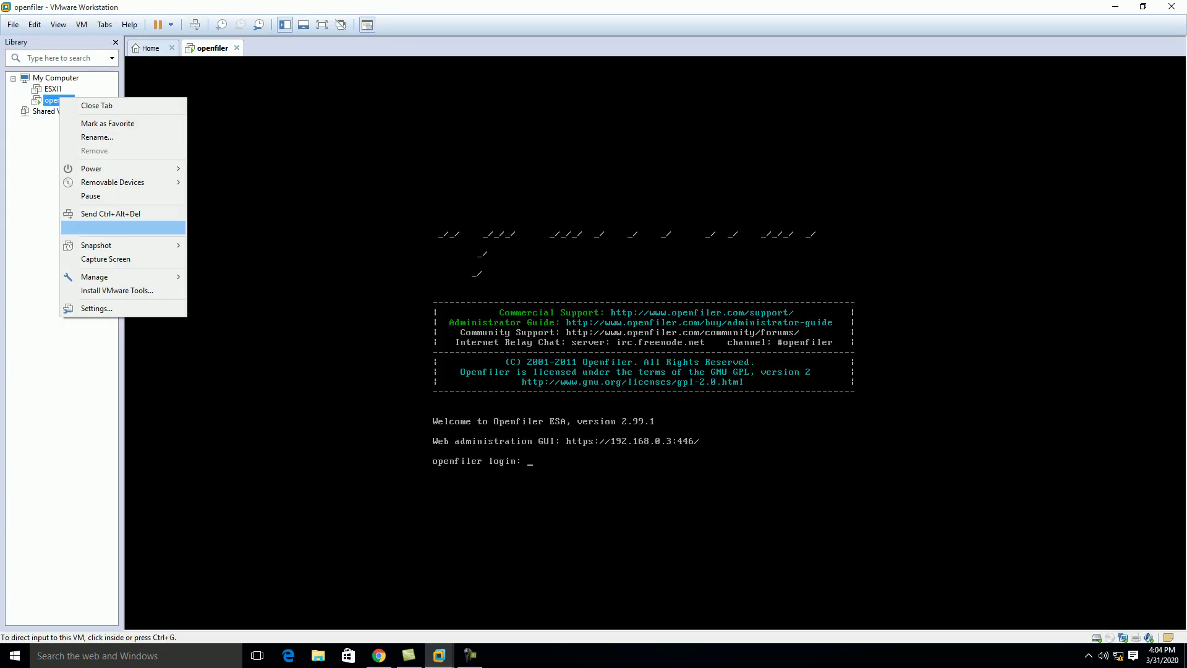
{"action": "left_click", "coordinate": [95, 308]}
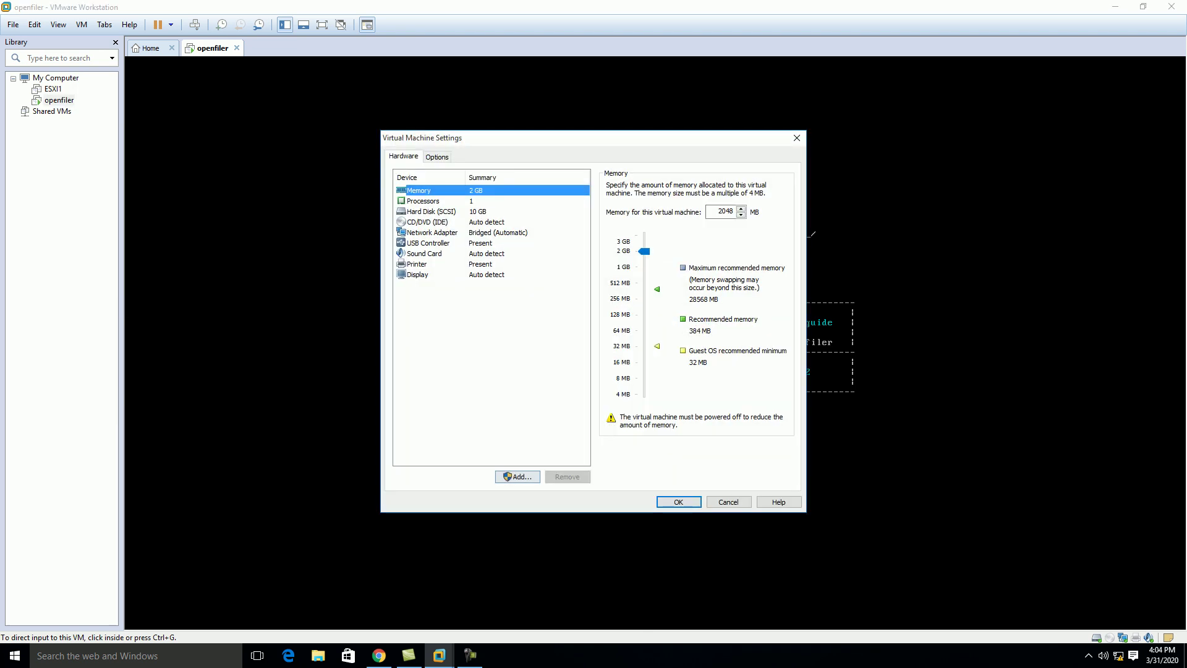
{"action": "key", "text": "Tab"}
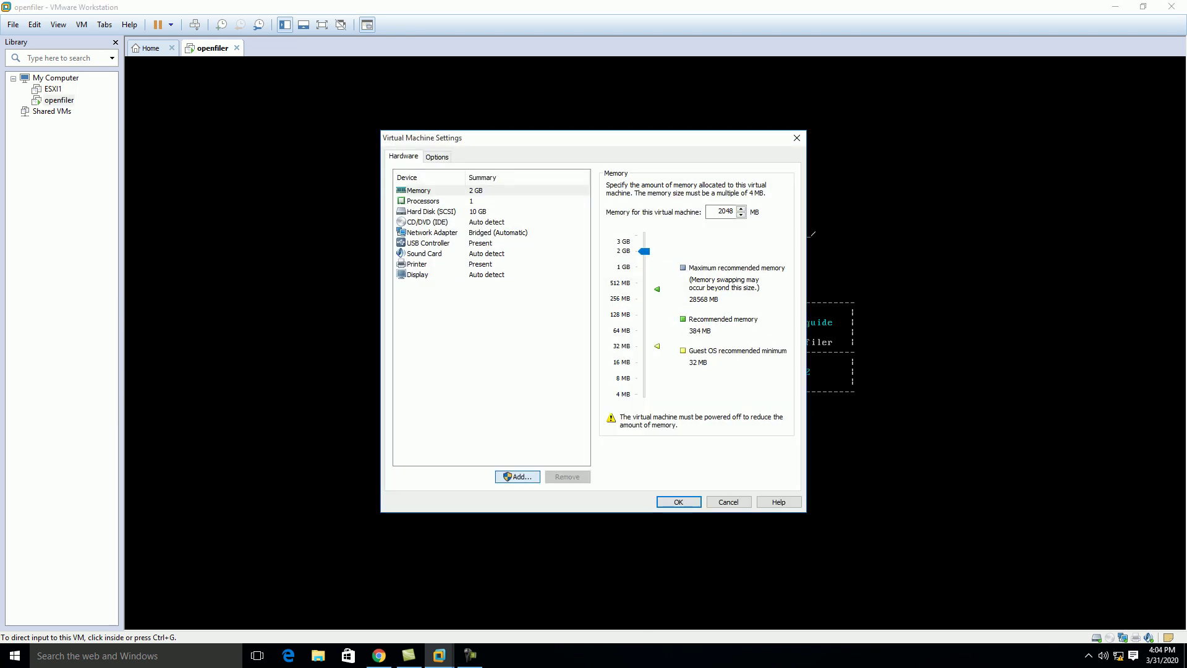
{"action": "key", "text": "Return"}
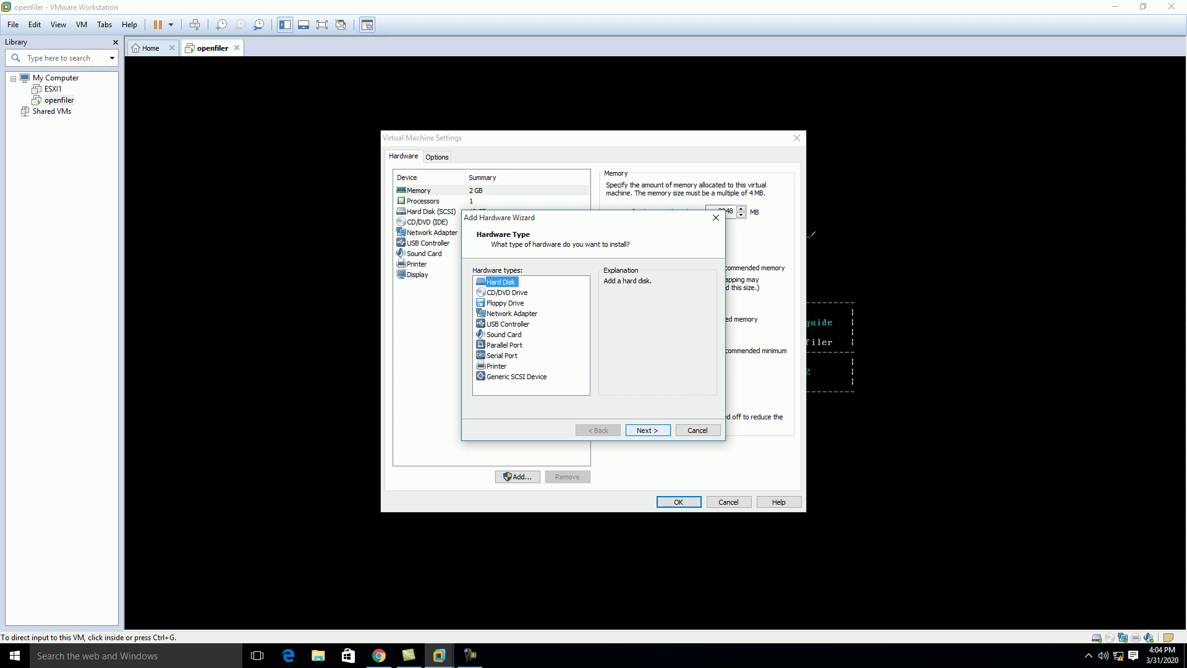
{"action": "key", "text": "Return"}
{"action": "key", "text": "Return"}
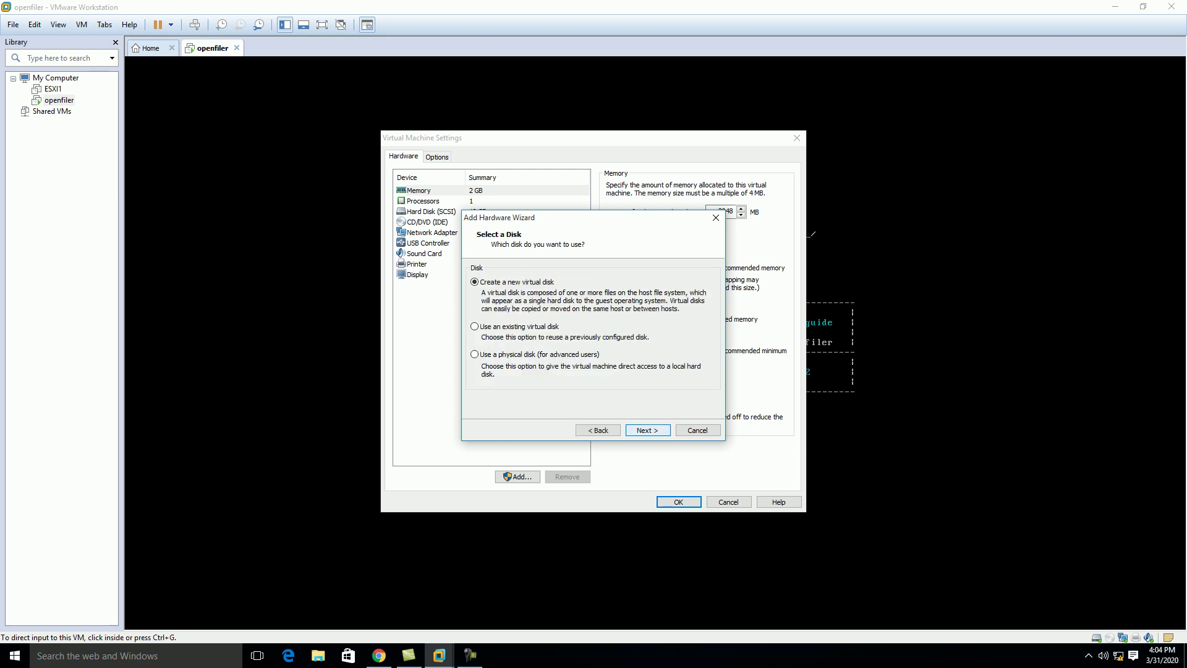
{"action": "key", "text": "Return"}
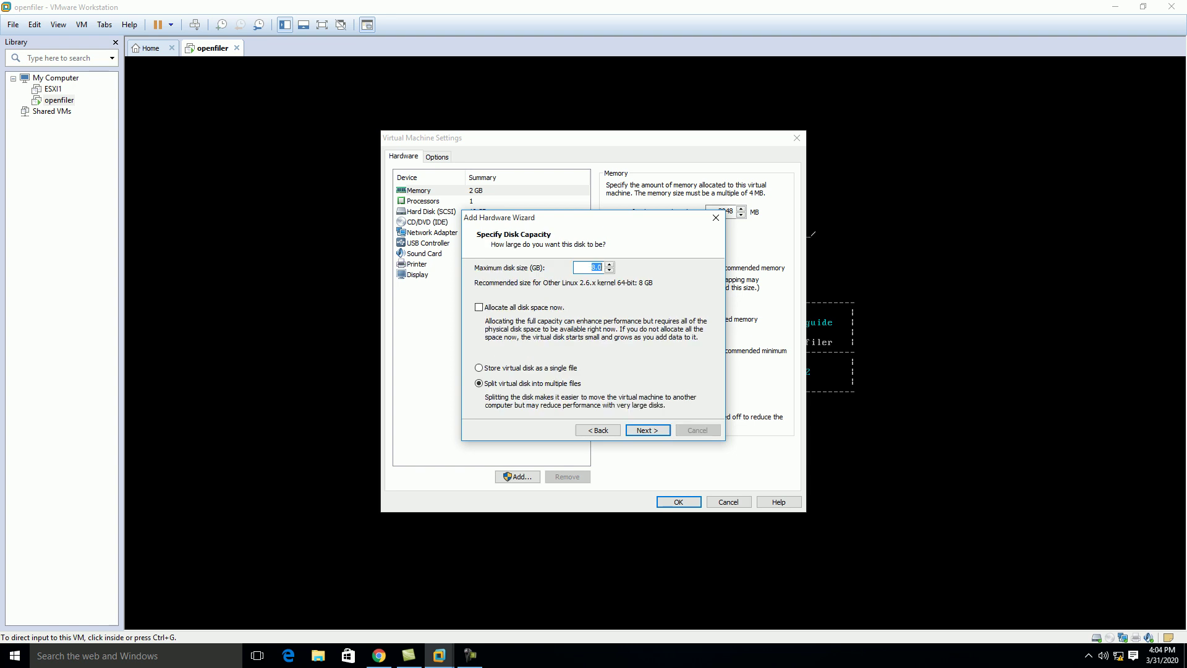
Give the new disk 260 GB capacity, finish it, and compare it with the 10 GB disk.
{"action": "type", "text": "2600"}
{"action": "key", "text": "BackSpace"}
{"action": "key", "text": "Return"}
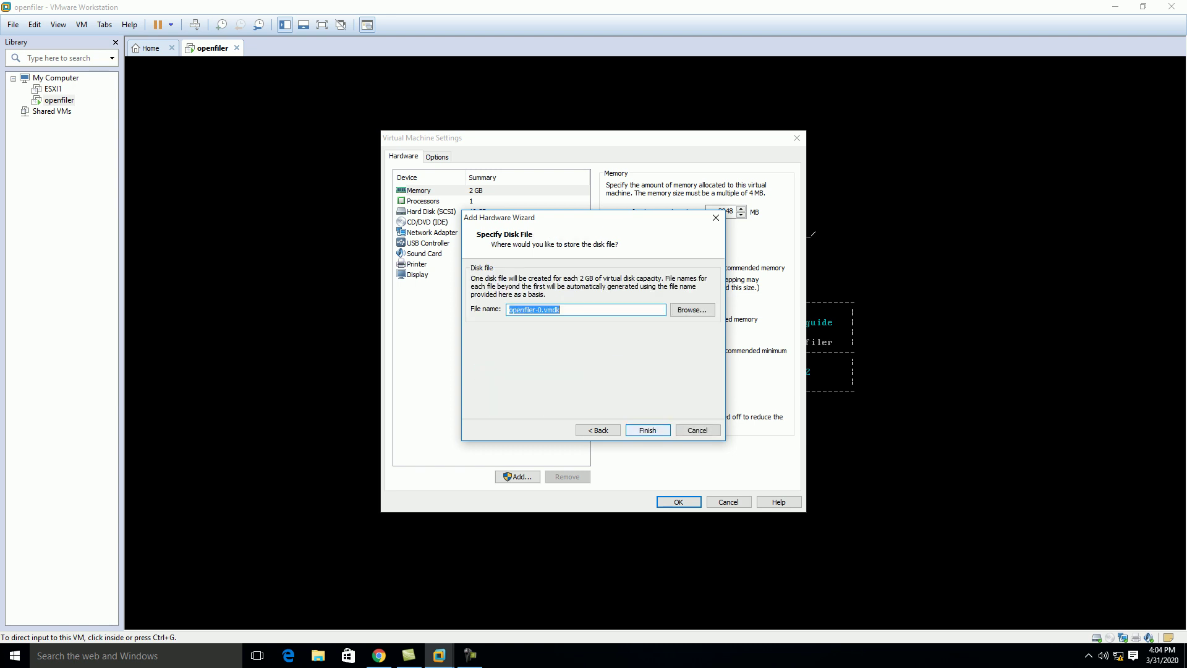
{"action": "key", "text": "Return"}
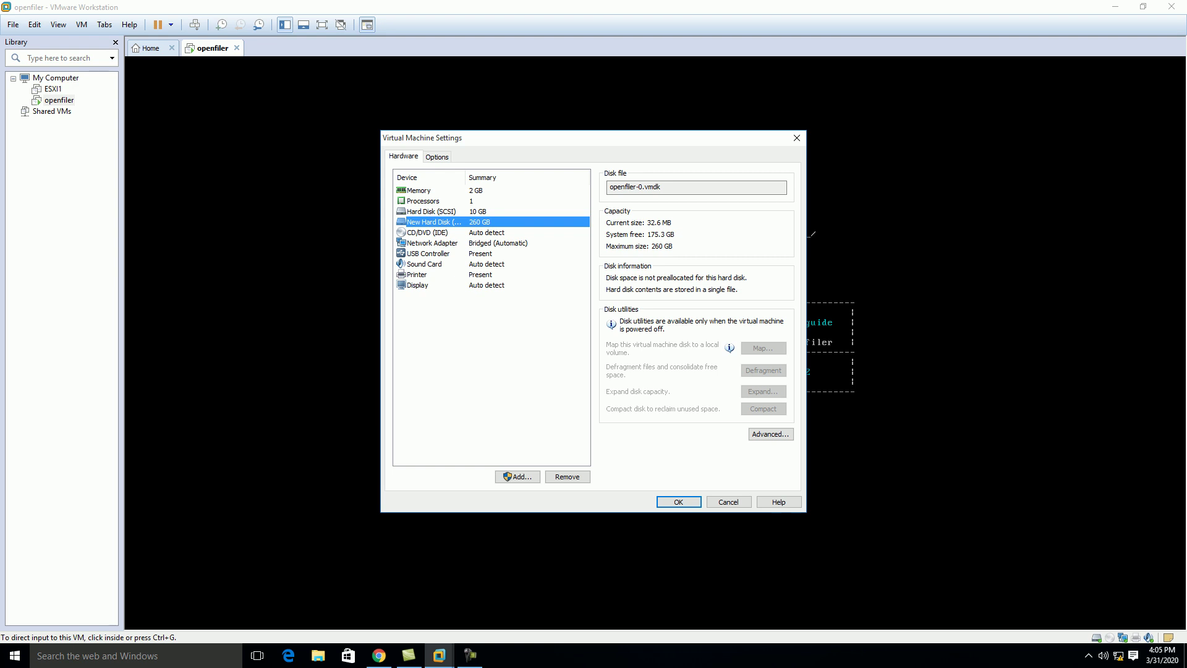
{"action": "left_click", "coordinate": [431, 212]}
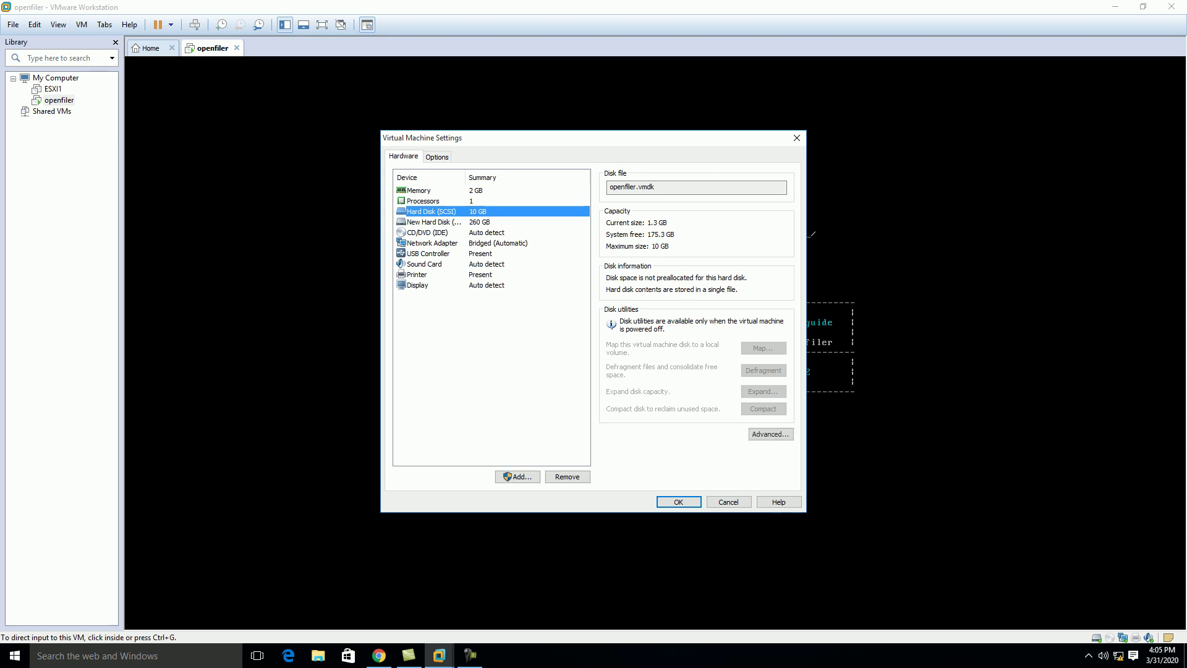
{"action": "left_click", "coordinate": [433, 222]}
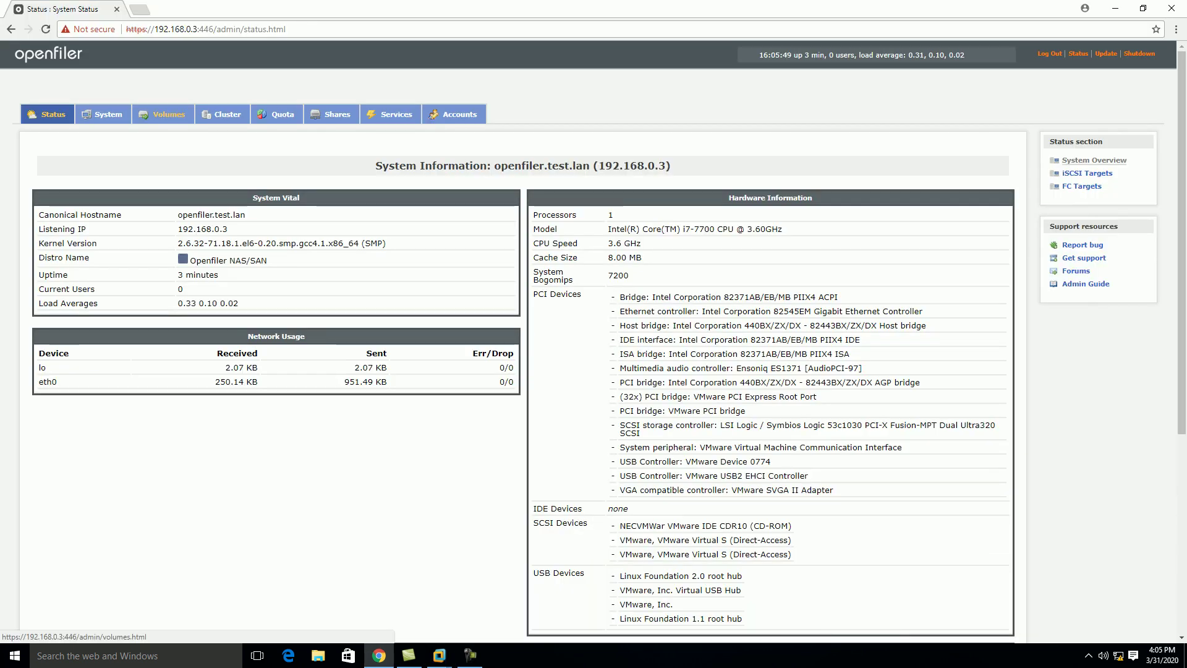
Go from Volumes to Block Devices and open the 259.99 GB /dev/sdb partition editor.
{"action": "left_click", "coordinate": [164, 114]}
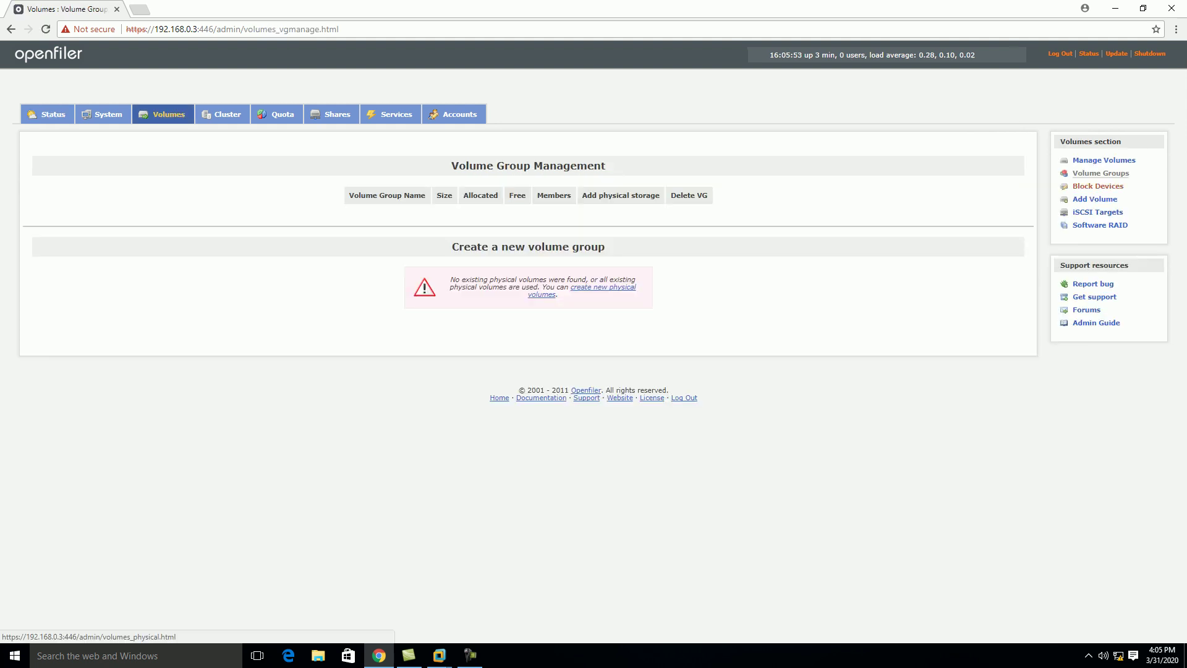
{"action": "left_click", "coordinate": [602, 286]}
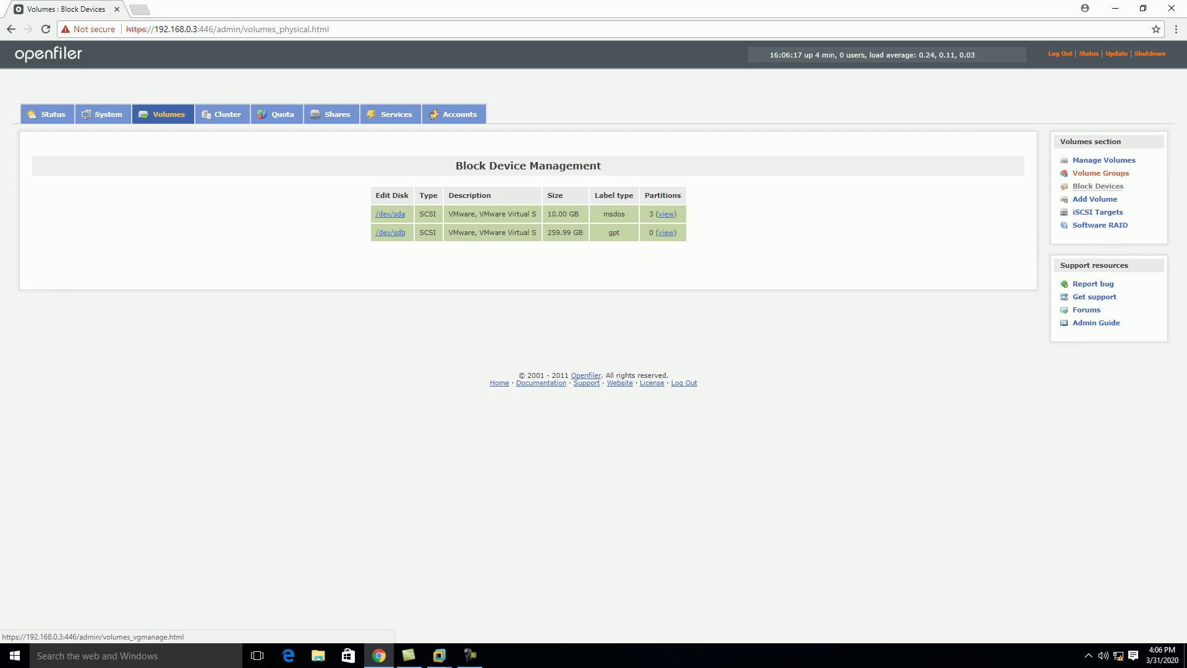
{"action": "left_click", "coordinate": [1101, 173]}
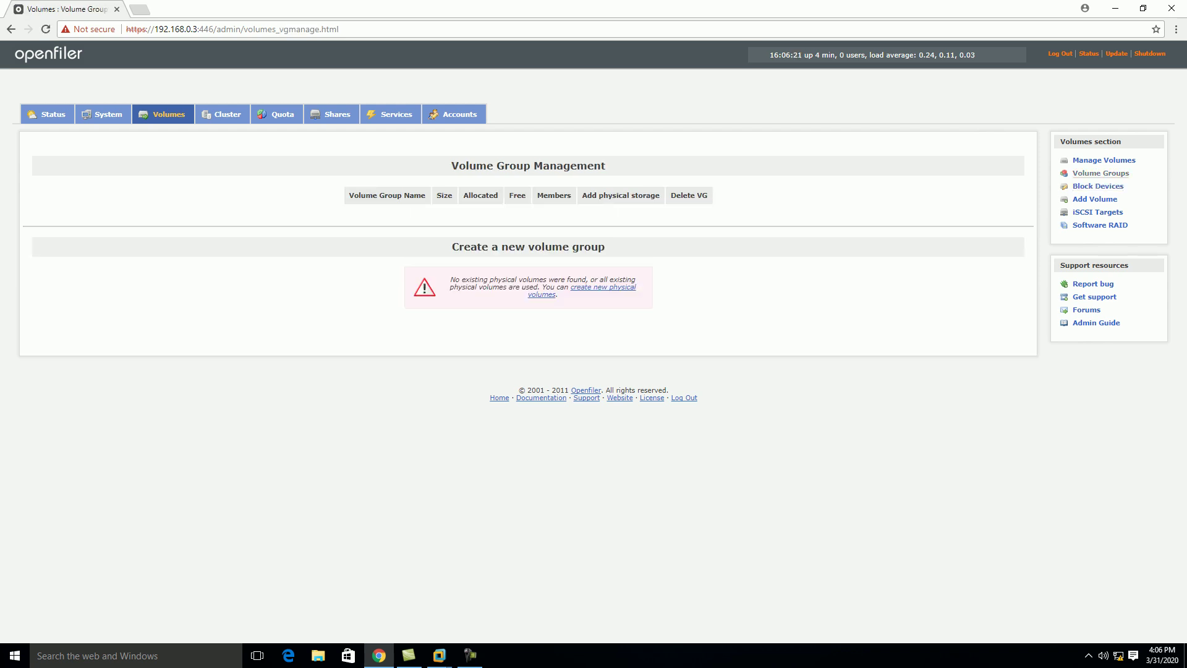
{"action": "left_click", "coordinate": [603, 286]}
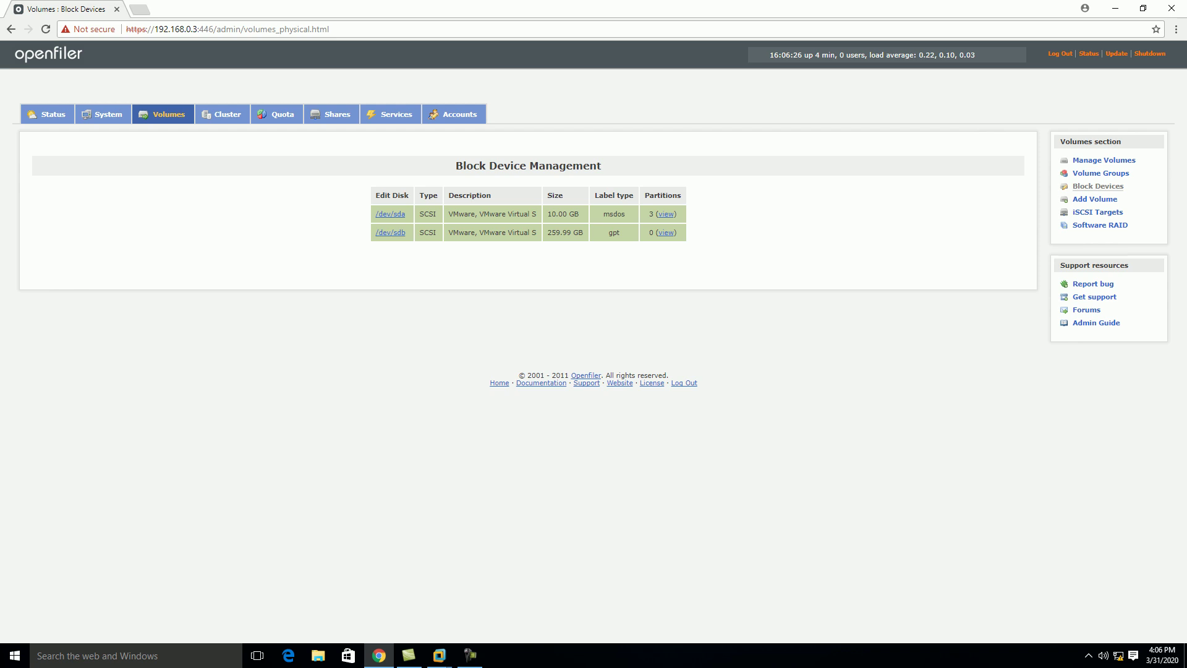
{"action": "left_click", "coordinate": [390, 233]}
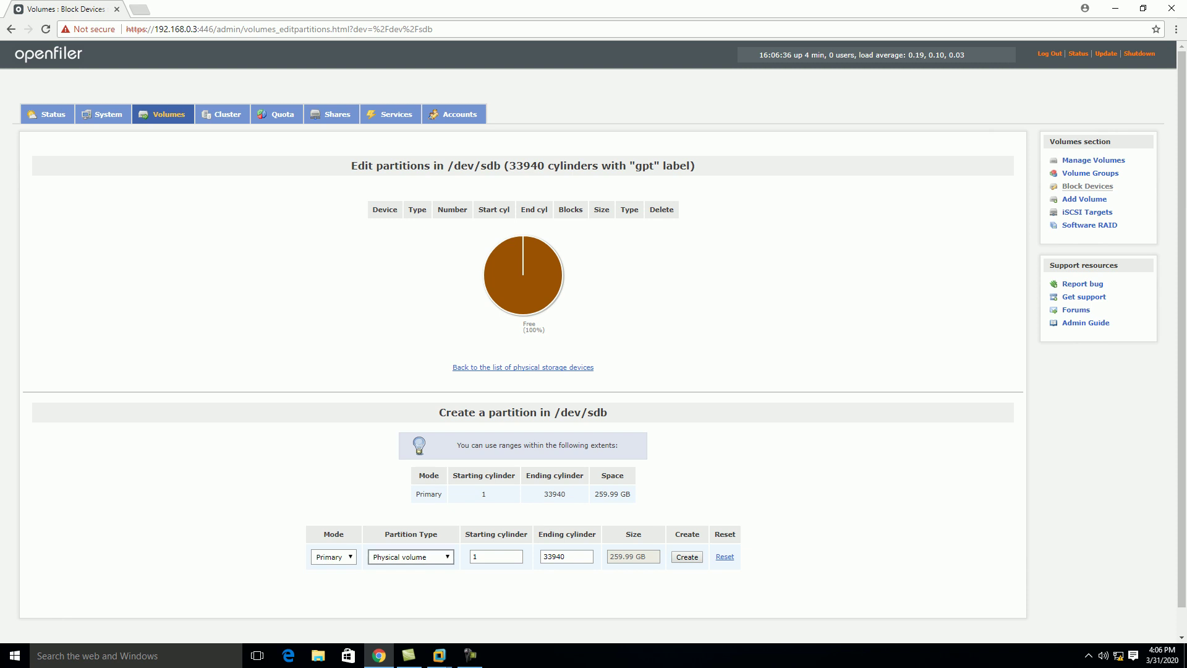
Create the primary physical-volume partition /dev/sdb1 (247.95 GB) and verify it under Block Devices.
{"action": "key", "text": "Return"}
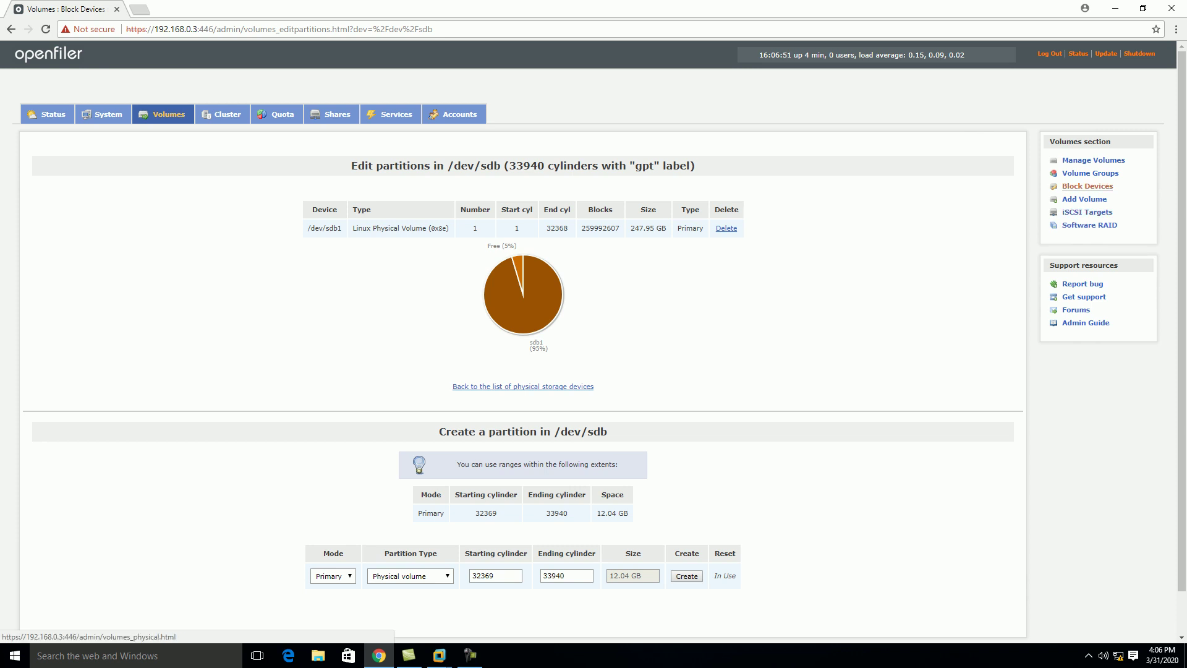
{"action": "left_click", "coordinate": [1087, 186]}
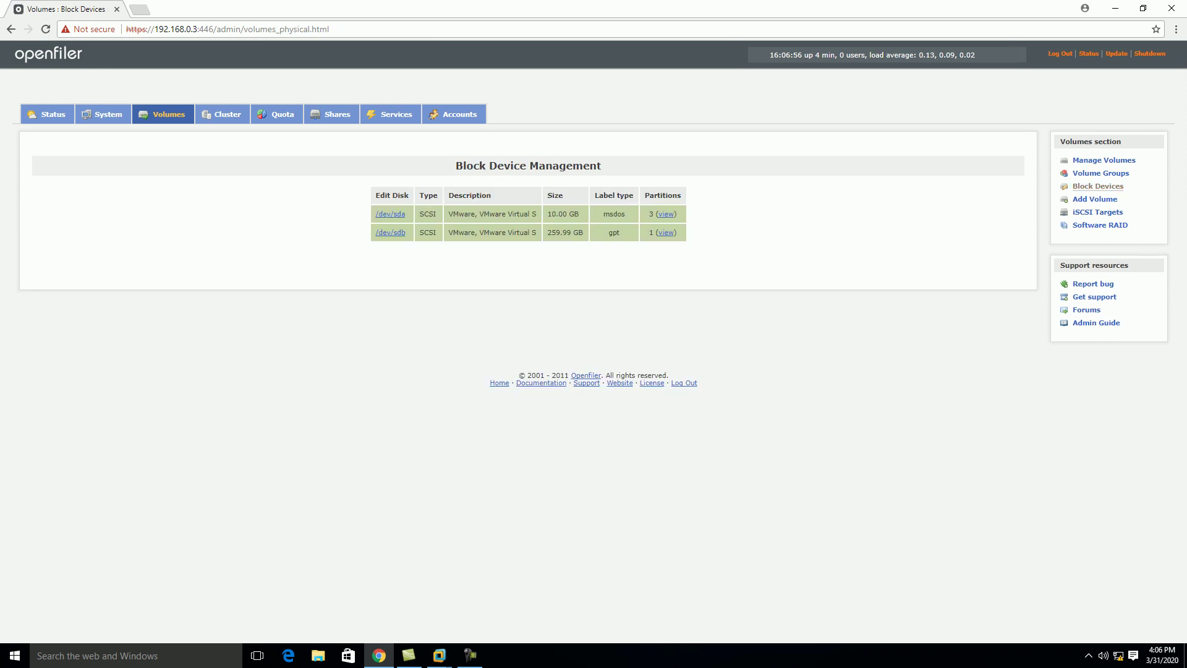
{"action": "left_click", "coordinate": [666, 233]}
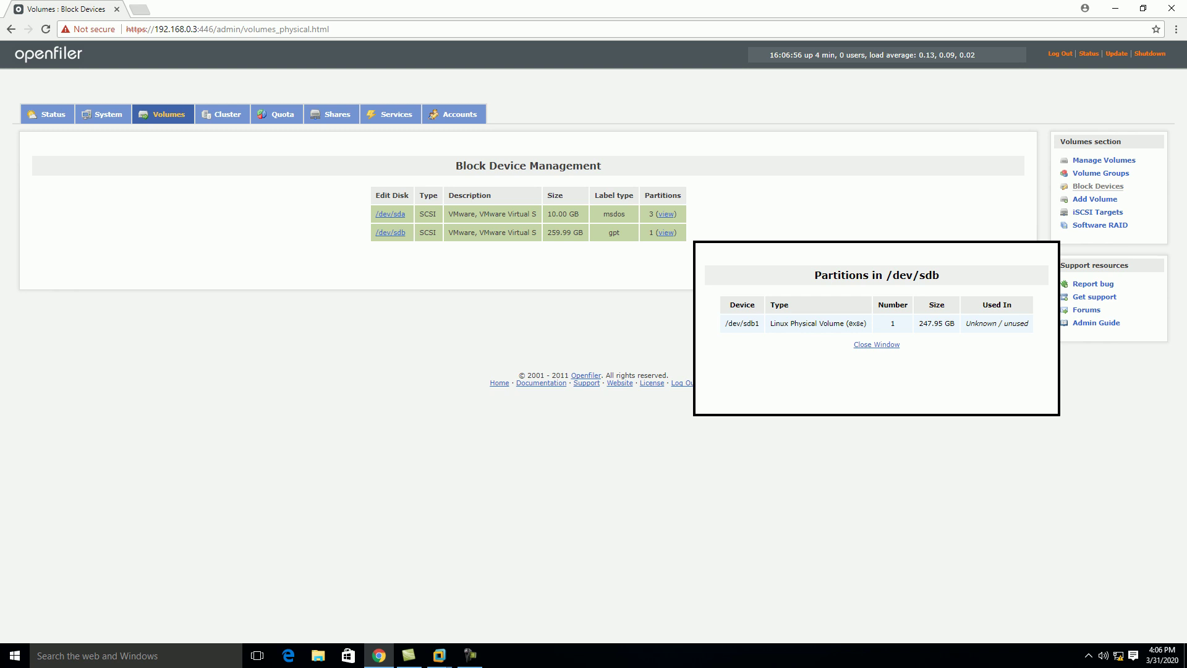
{"action": "key", "text": "ctrl+w"}
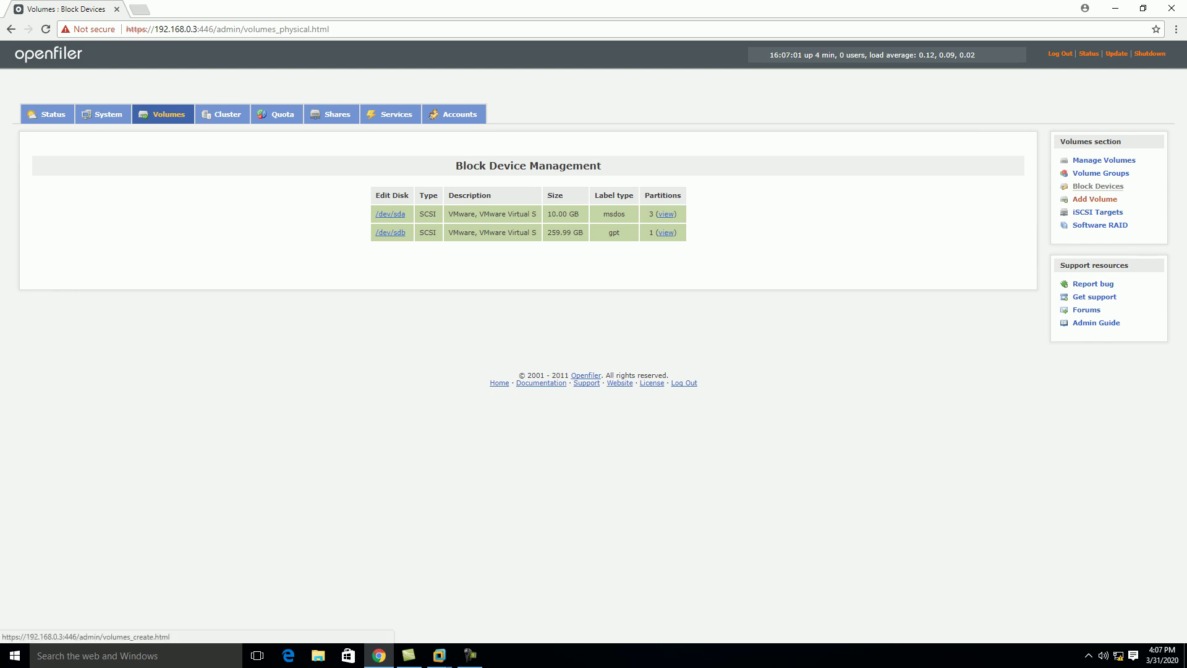
{"action": "left_click", "coordinate": [1094, 199]}
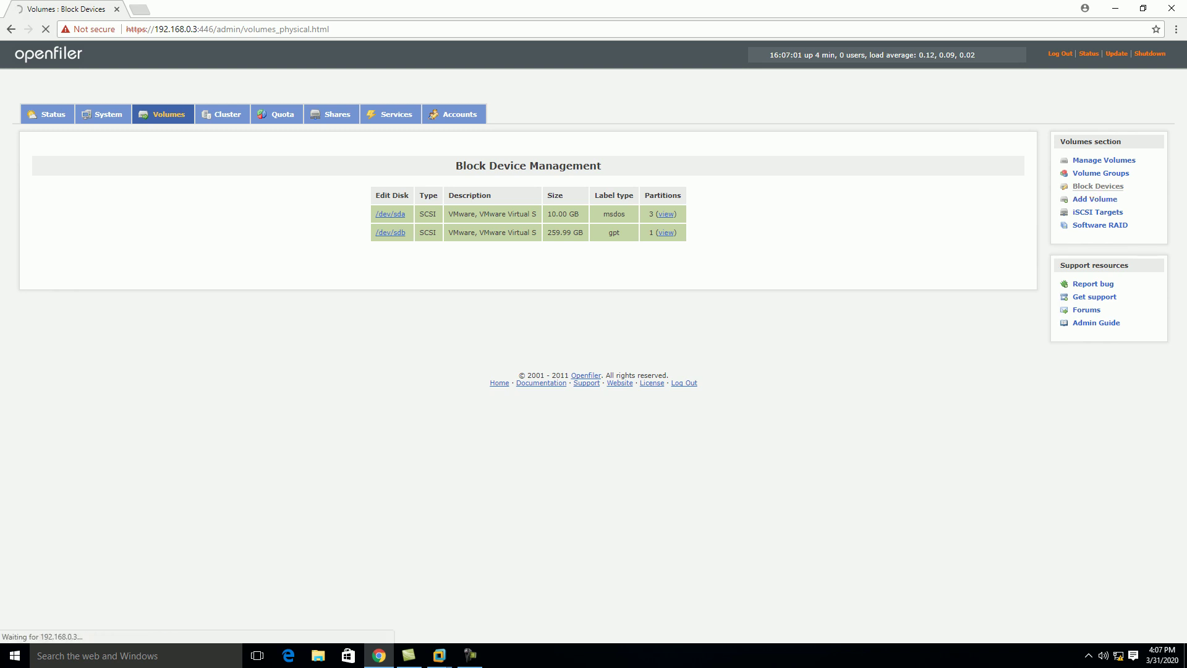
Create volume group vol1 containing /dev/sdb1 (247.94 GB).
{"action": "left_click", "coordinate": [528, 332]}
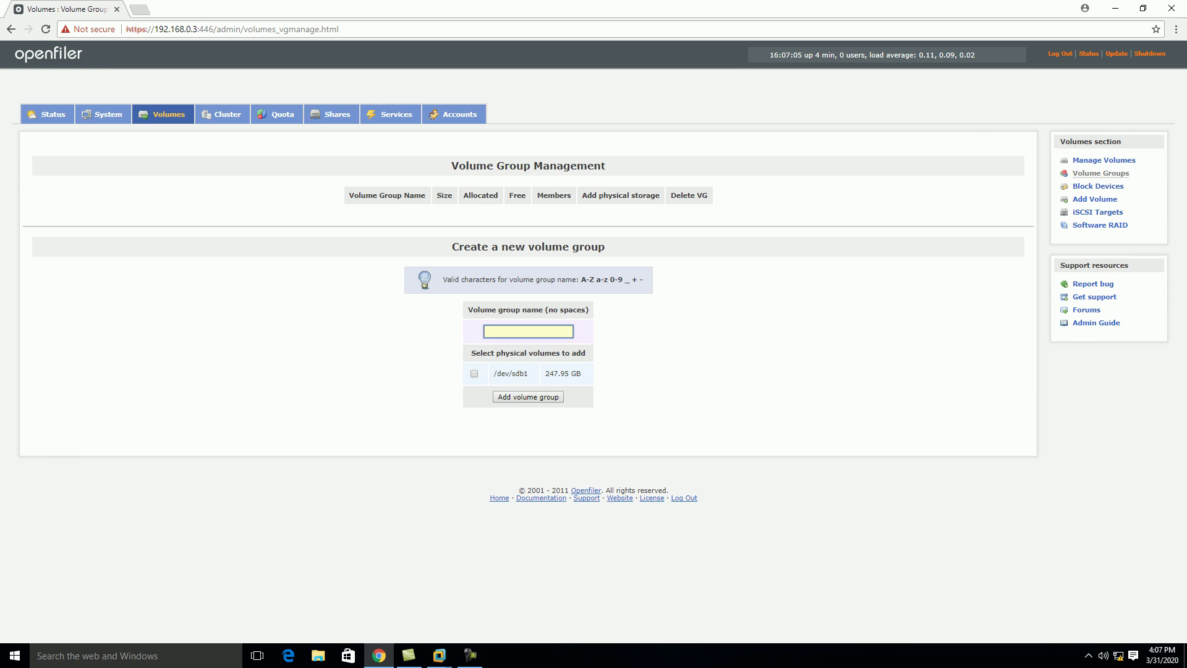
{"action": "type", "text": "vol1"}
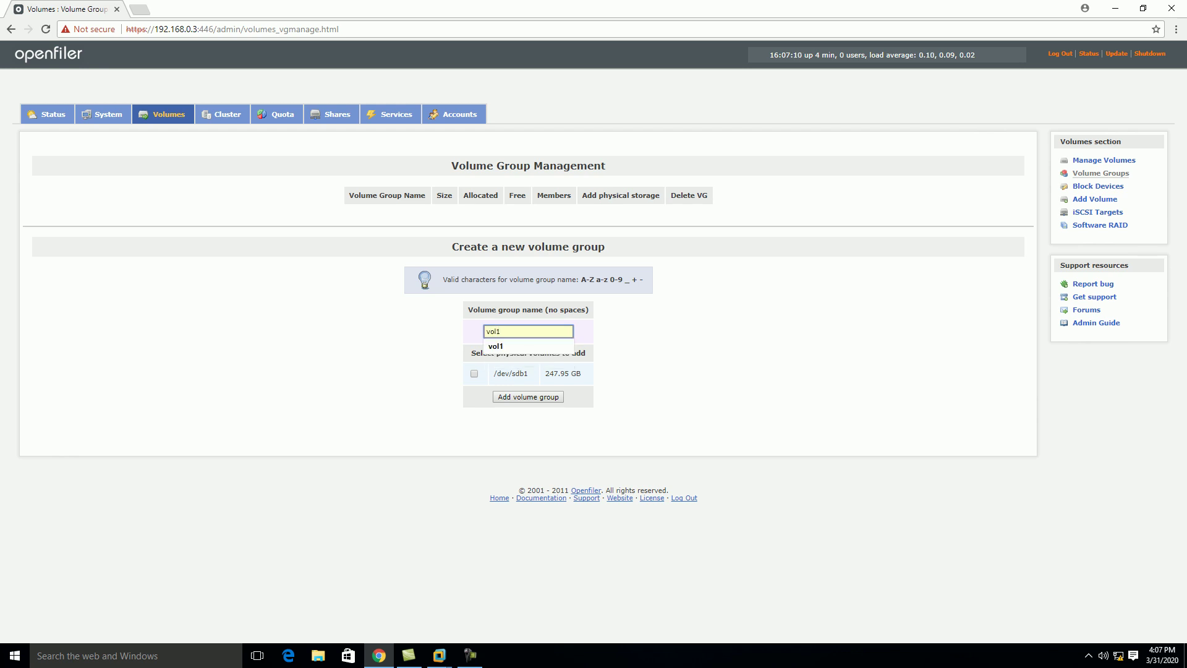
{"action": "key", "text": "Escape"}
{"action": "key", "text": "Tab"}
{"action": "key", "text": "space"}
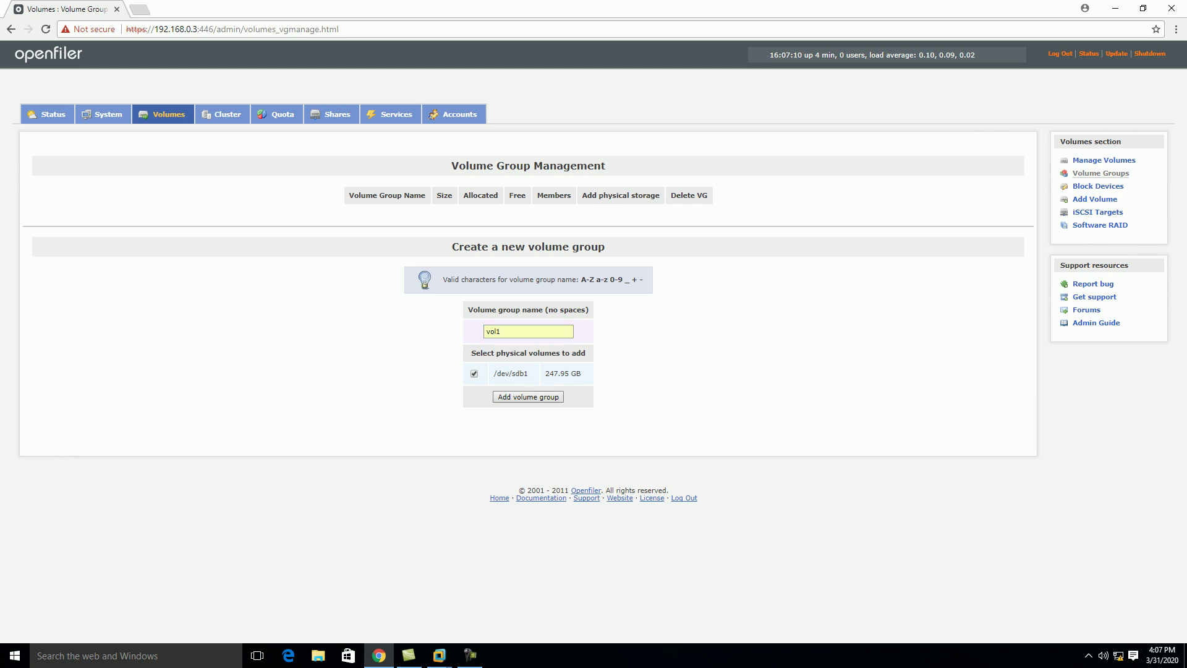
{"action": "key", "text": "Tab"}
{"action": "key", "text": "space"}
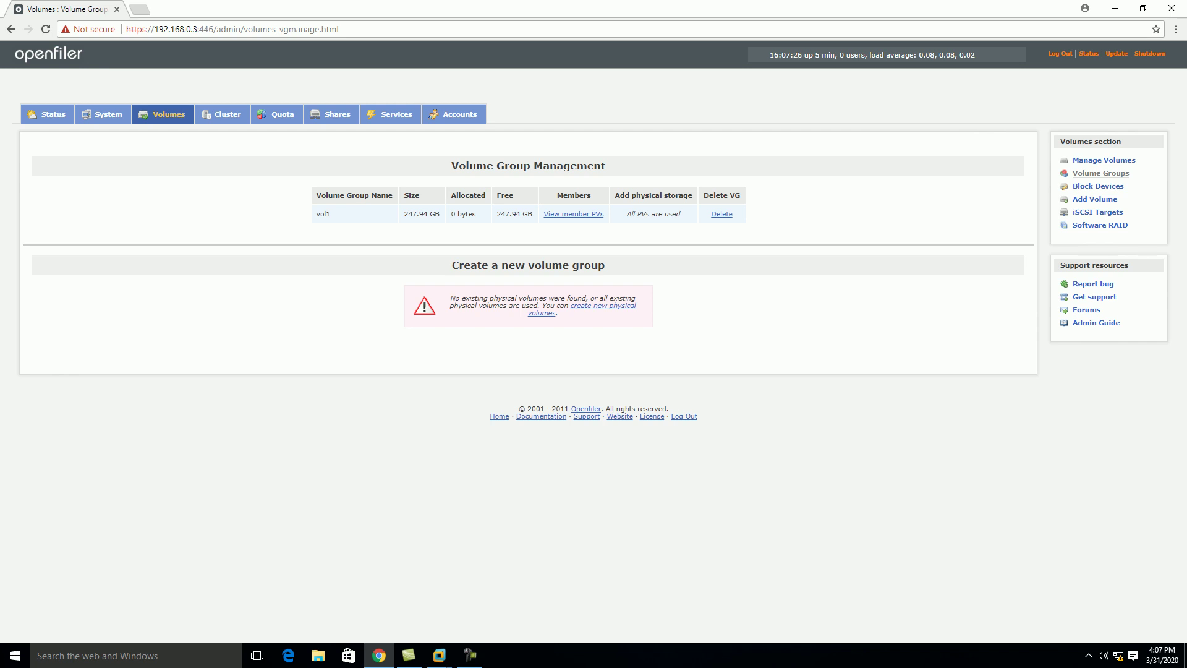
{"action": "left_click", "coordinate": [1095, 198]}
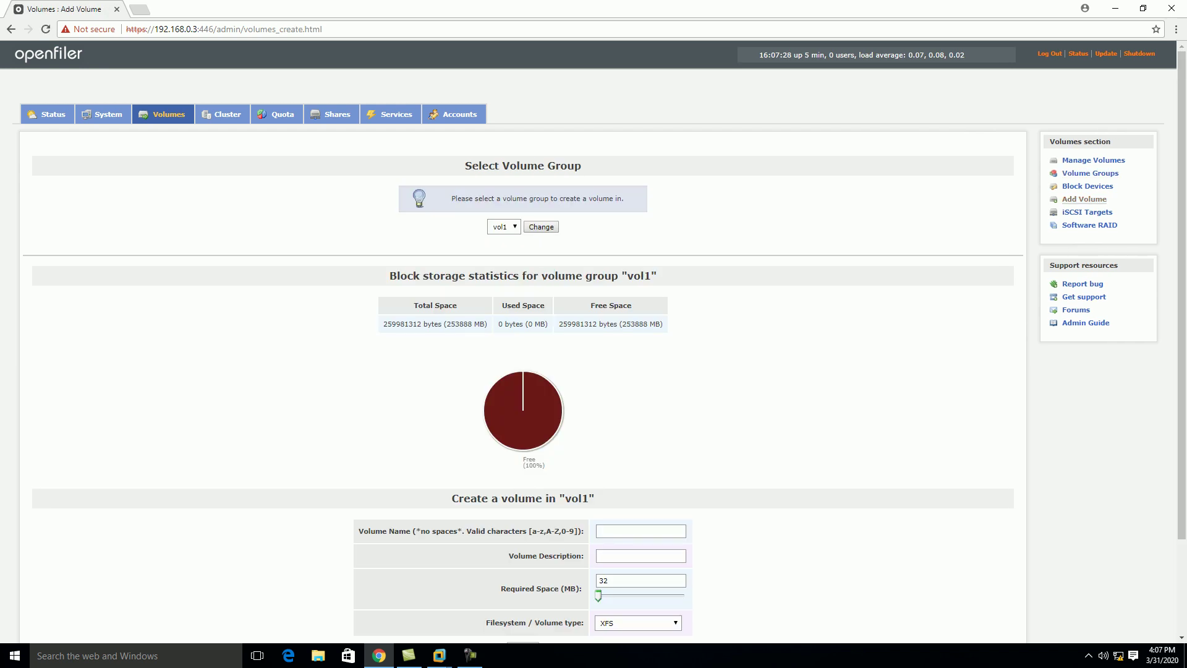
Create volume iscsi using all 253888 MB, with type block (iSCSI,FC,etc).
{"action": "scroll", "coordinate": [523, 371], "scroll_direction": "down", "scroll_amount": 3}
{"action": "left_click", "coordinate": [640, 415]}
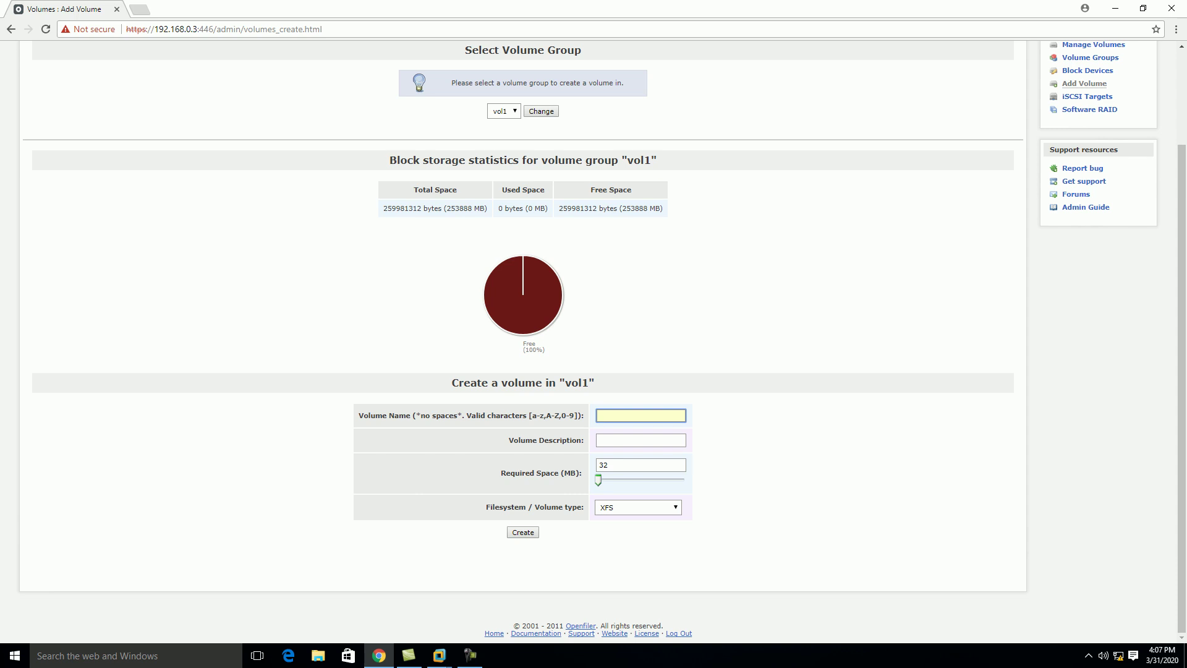
{"action": "type", "text": "iscsi"}
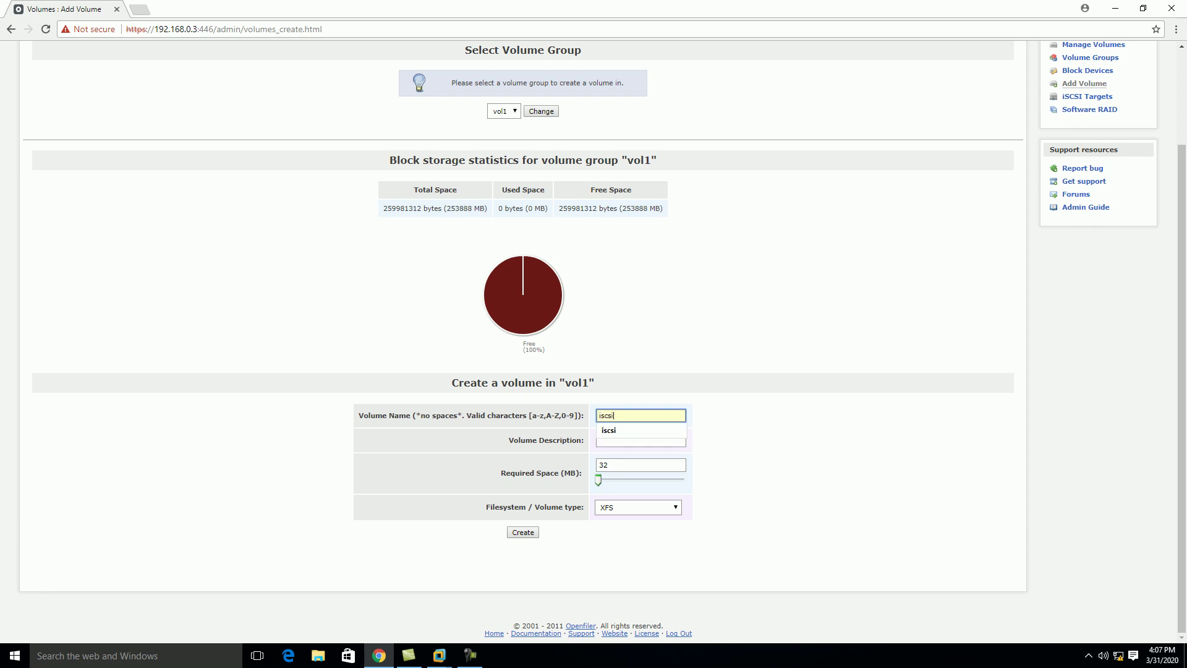
{"action": "key", "text": "Down"}
{"action": "key", "text": "Return"}
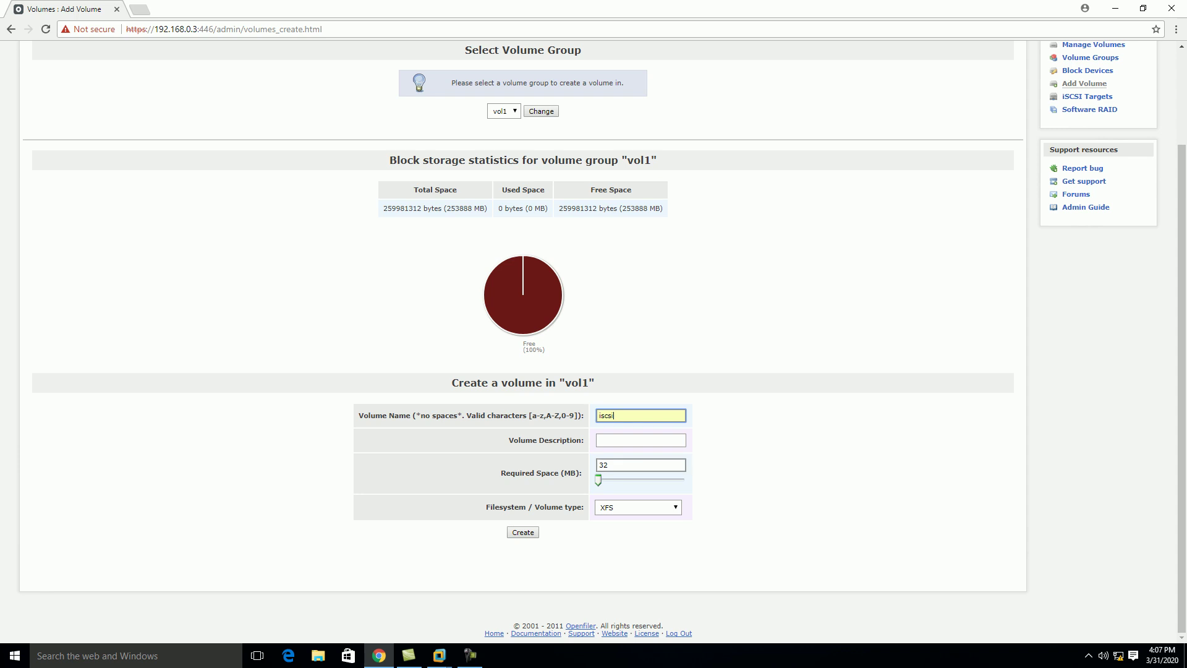
{"action": "left_click_drag", "start_coordinate": [599, 481], "coordinate": [684, 481]}
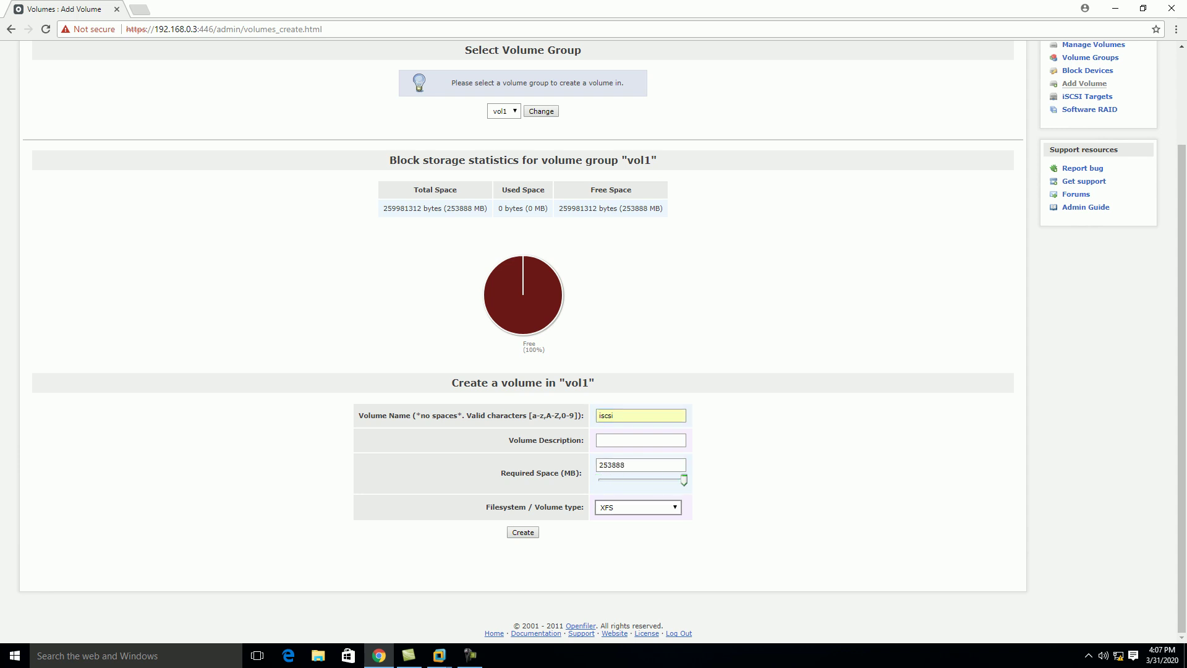
{"action": "left_click", "coordinate": [638, 506]}
{"action": "key", "text": "Down"}
{"action": "key", "text": "Down"}
{"action": "key", "text": "Down"}
{"action": "key", "text": "Down"}
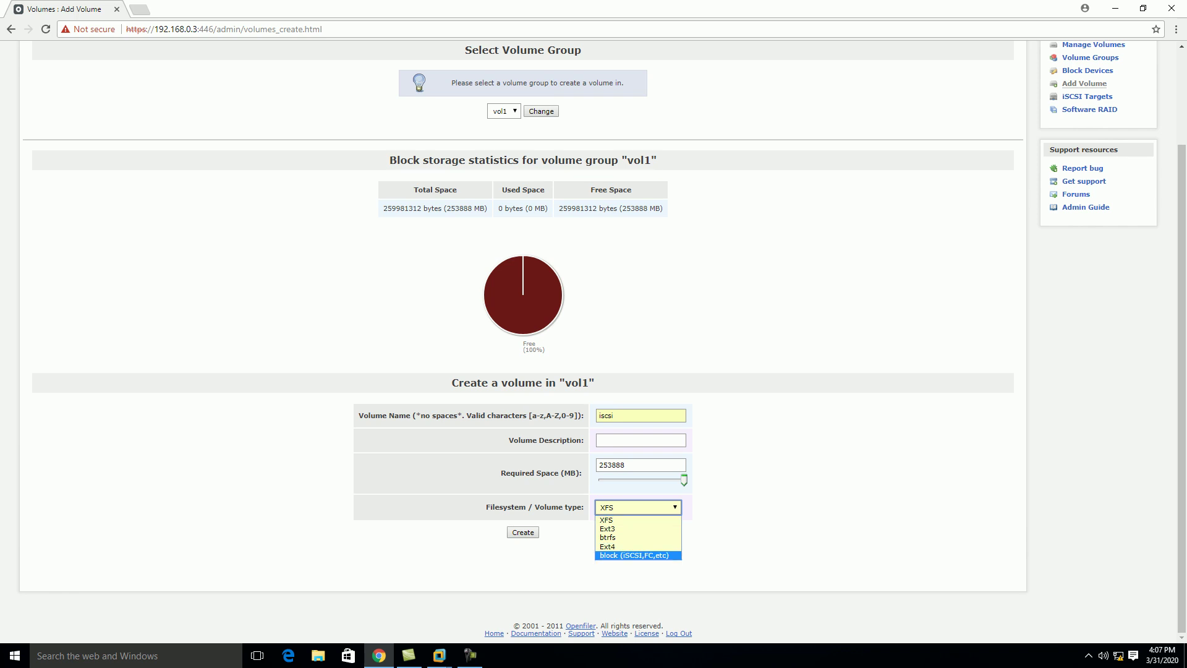
{"action": "key", "text": "Return"}
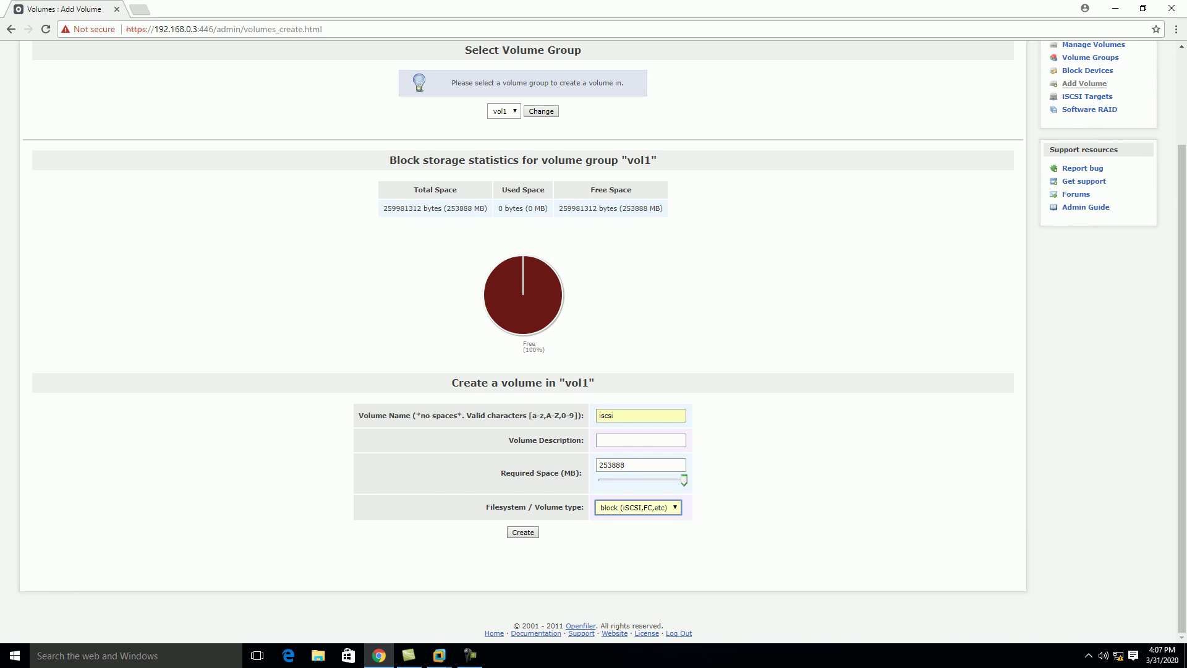
{"action": "key", "text": "Return"}
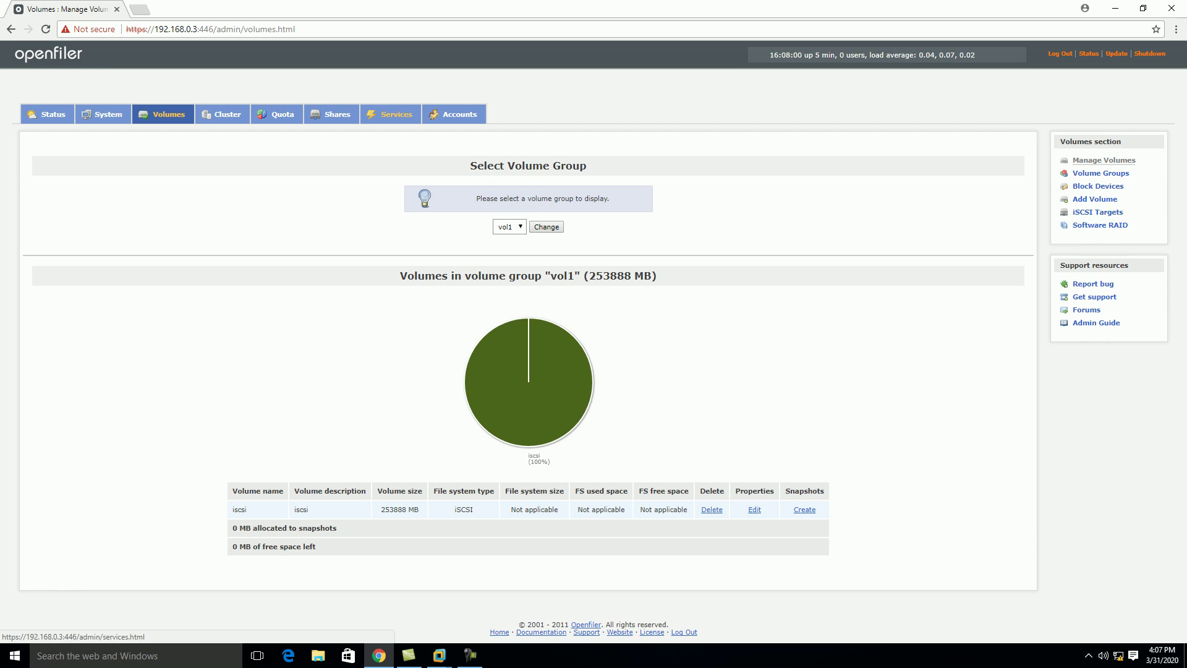
Enable the iSCSI Target service at boot and start it.
{"action": "left_click", "coordinate": [391, 113]}
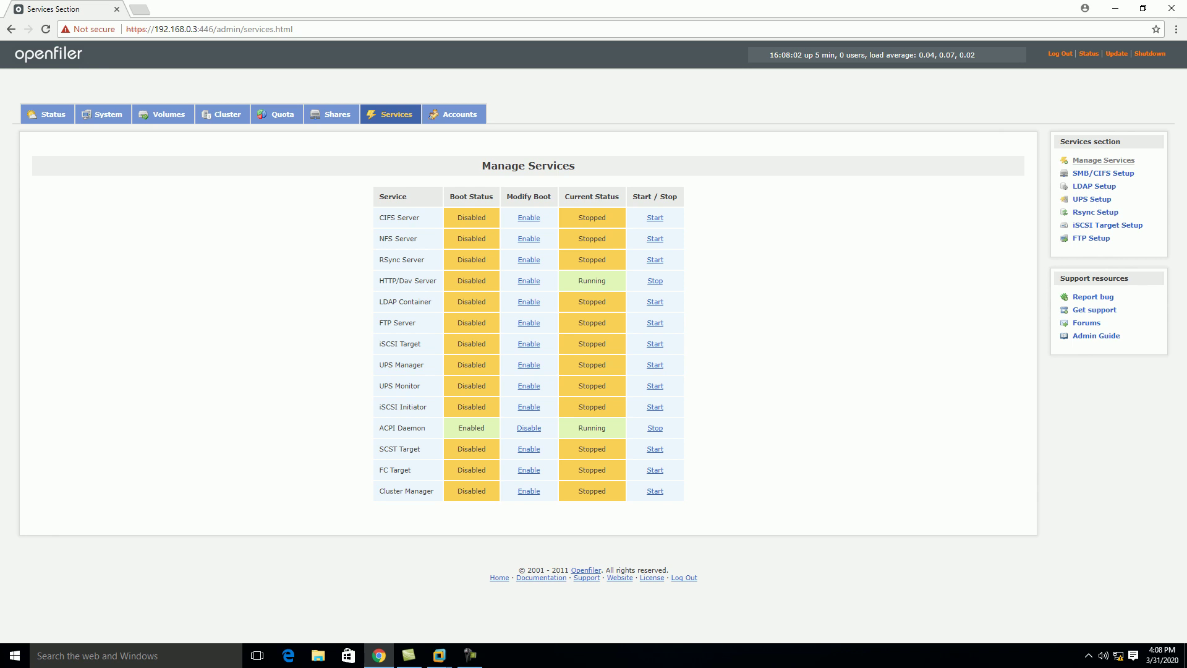
{"action": "left_click", "coordinate": [529, 344]}
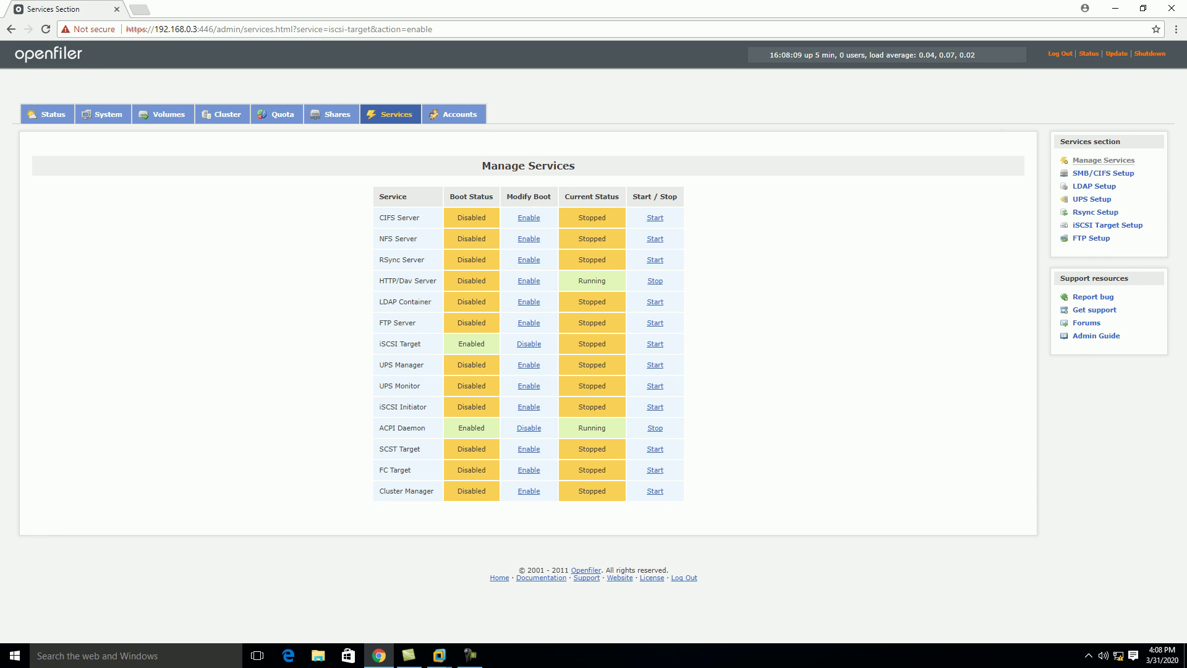
{"action": "left_click", "coordinate": [655, 344]}
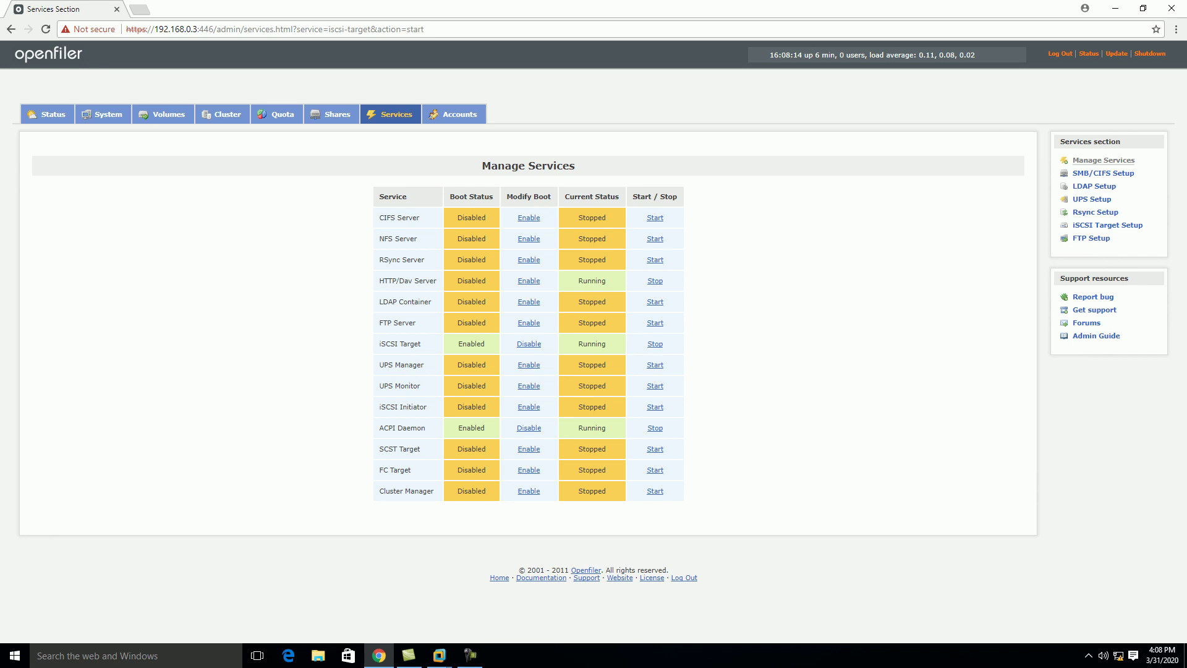
{"action": "left_click", "coordinate": [105, 114]}
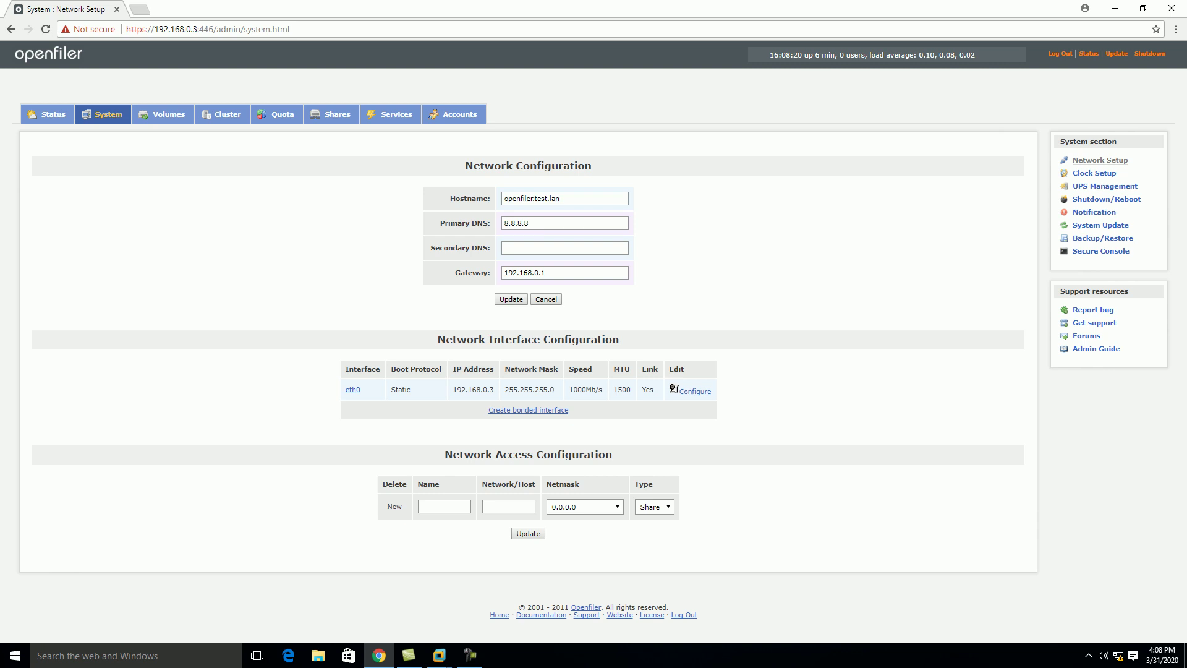
Name the new access rule iscsishare with network/host 192.168.0.0.
{"action": "left_click_drag", "start_coordinate": [444, 455], "coordinate": [607, 454]}
{"action": "left_click", "coordinate": [444, 506]}
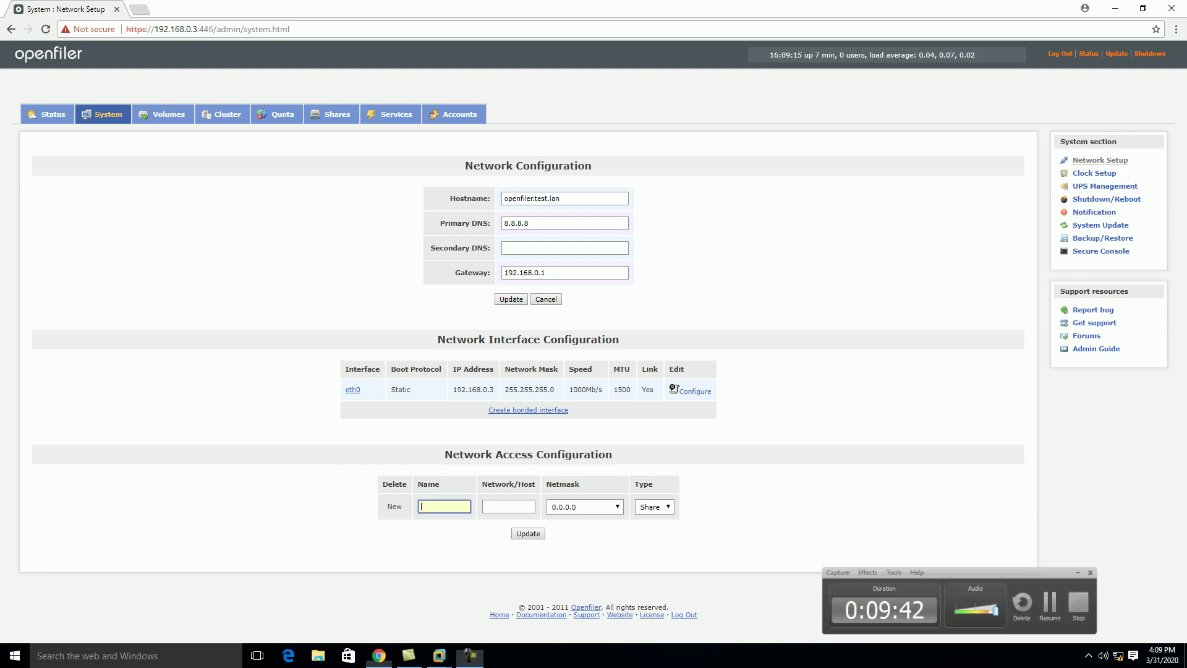
{"action": "key", "text": "F9"}
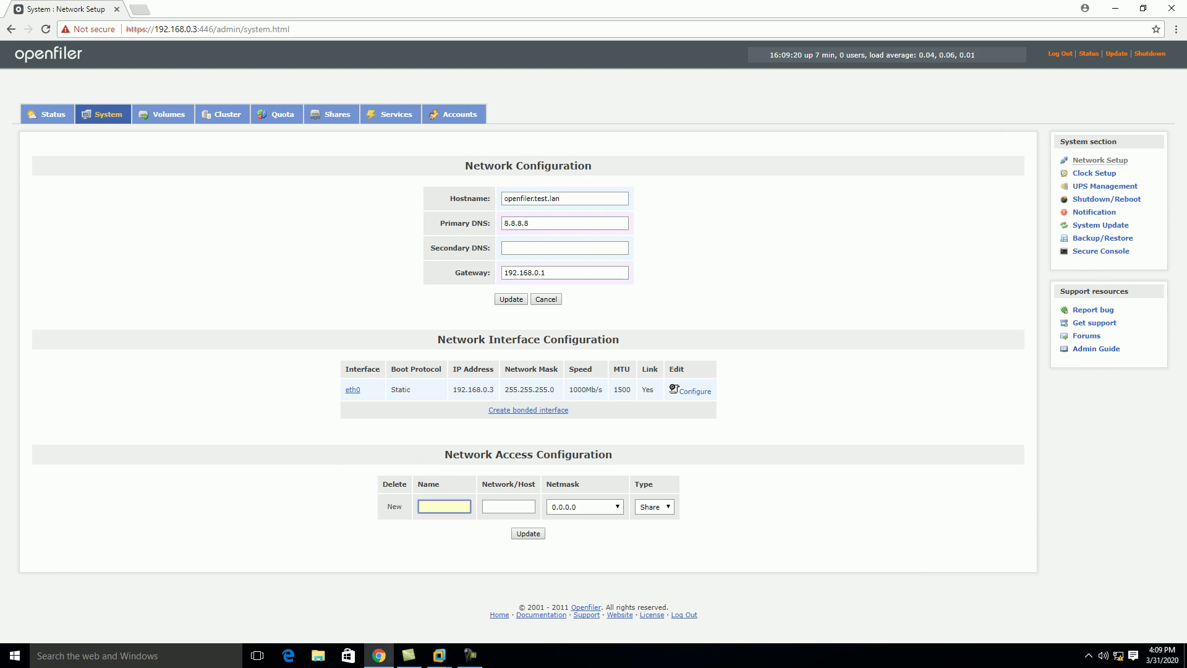
{"action": "key", "text": "Down"}
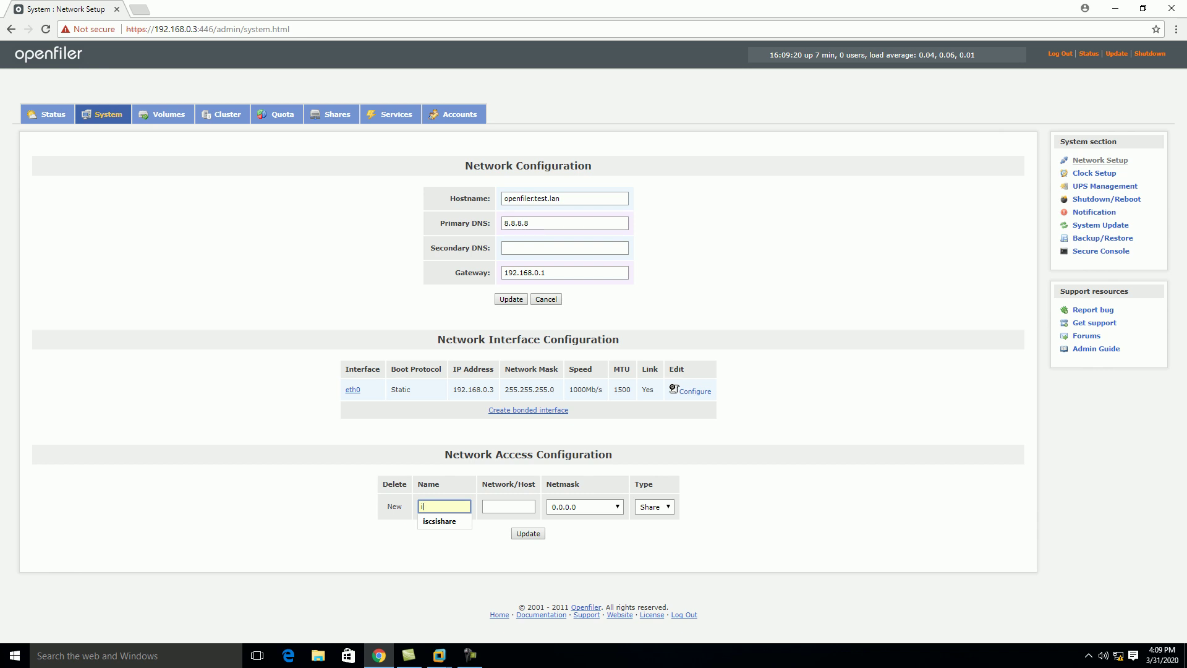
{"action": "type", "text": "i"}
{"action": "key", "text": "Down"}
{"action": "key", "text": "Return"}
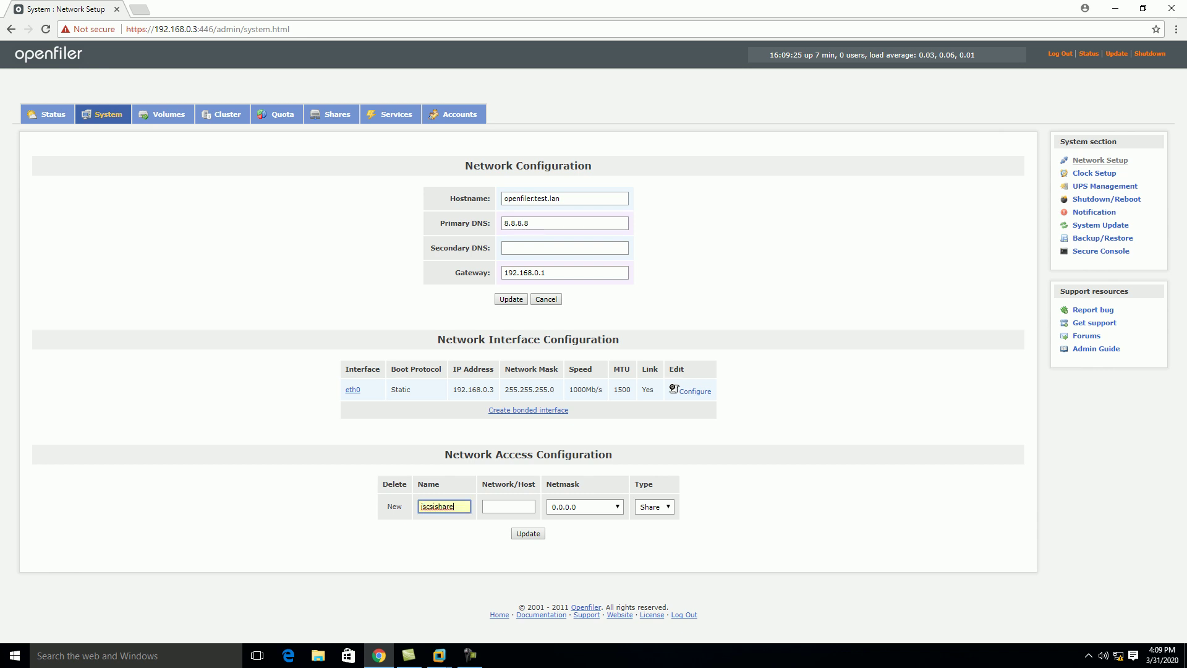
{"action": "left_click", "coordinate": [508, 506]}
{"action": "type", "text": "19"}
{"action": "key", "text": "Down"}
{"action": "key", "text": "Return"}
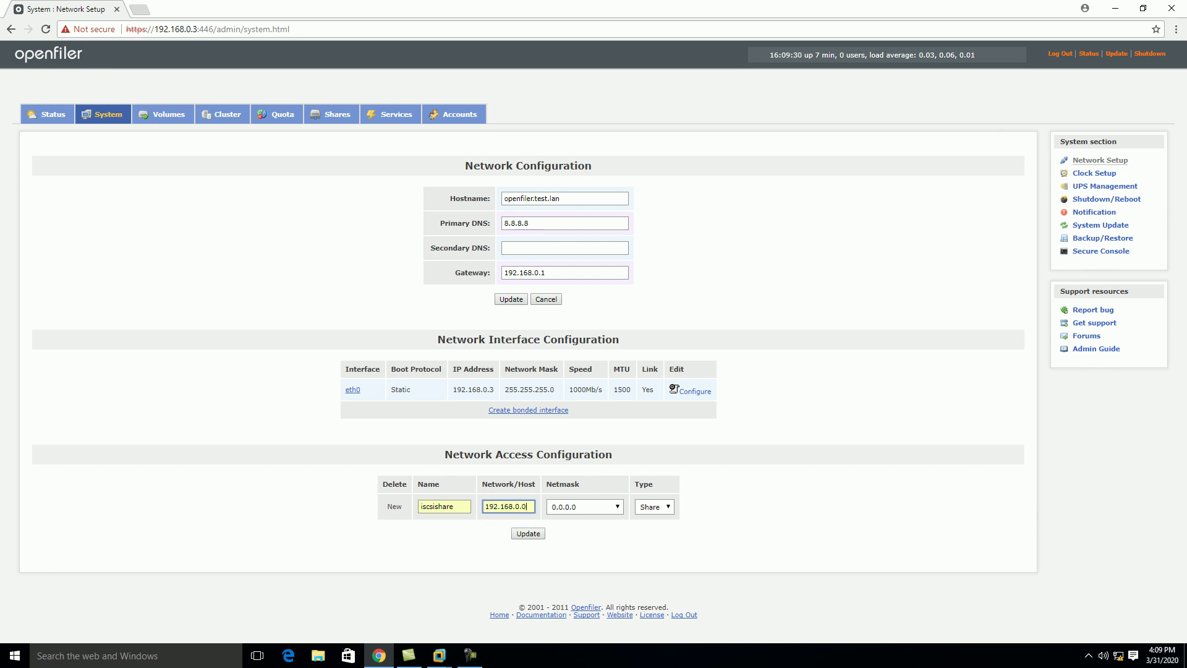
Set the rule's netmask to 255.255.255.0 and type Share, then save it.
{"action": "key", "text": "Tab"}
{"action": "key", "text": "alt+Down"}
{"action": "key", "text": "Up"}
{"action": "key", "text": "Up"}
{"action": "key", "text": "Up"}
{"action": "key", "text": "Up"}
{"action": "key", "text": "Up"}
{"action": "key", "text": "Up"}
{"action": "key", "text": "Up"}
{"action": "key", "text": "Up"}
{"action": "key", "text": "Up"}
{"action": "key", "text": "Up"}
{"action": "key", "text": "Down"}
{"action": "key", "text": "Down"}
{"action": "key", "text": "Down"}
{"action": "key", "text": "Down"}
{"action": "key", "text": "Down"}
{"action": "key", "text": "Down"}
{"action": "key", "text": "Down"}
{"action": "key", "text": "Down"}
{"action": "key", "text": "Down"}
{"action": "key", "text": "Down"}
{"action": "key", "text": "Down"}
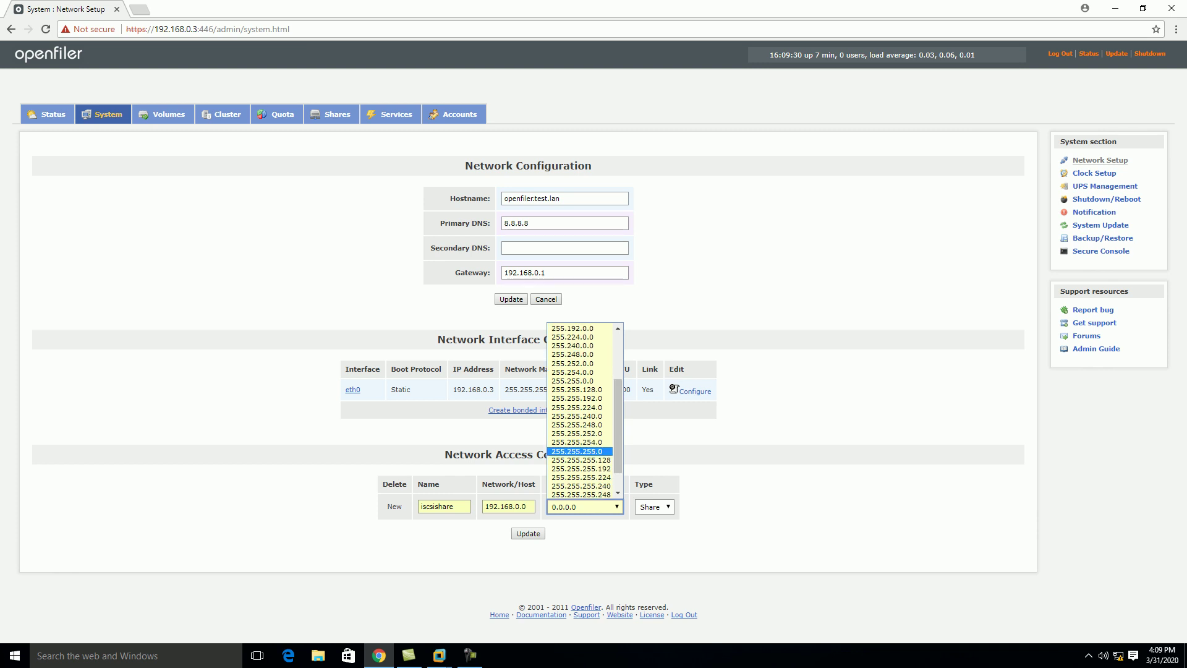
{"action": "key", "text": "Return"}
{"action": "key", "text": "Tab"}
{"action": "key", "text": "alt+Down"}
{"action": "key", "text": "Return"}
{"action": "key", "text": "Tab"}
{"action": "key", "text": "Return"}
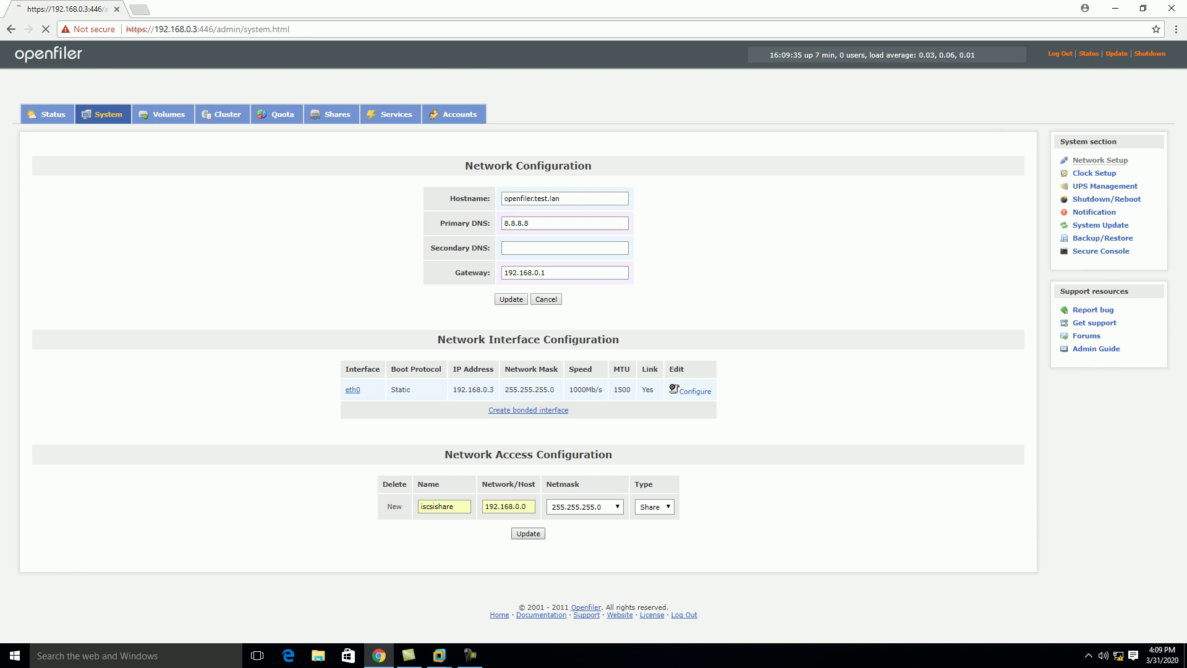
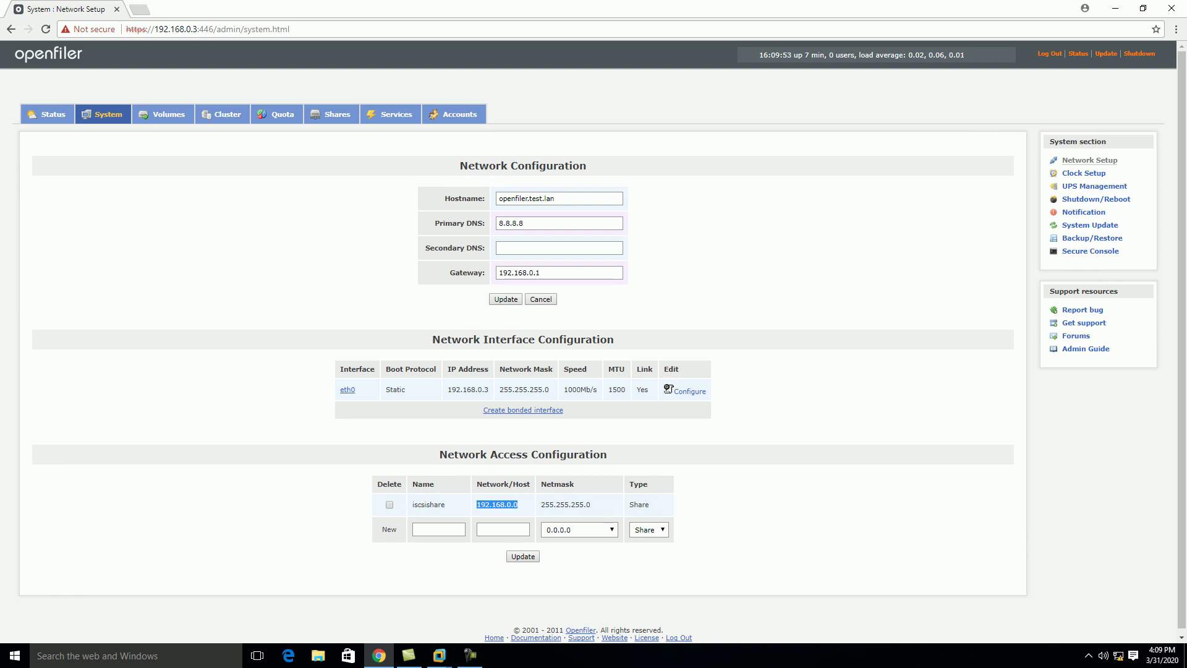
Under Volumes > iSCSI Targets, add a target with IQN iqn.2006-01.com.openfiler:vol1.
{"action": "left_click", "coordinate": [166, 115]}
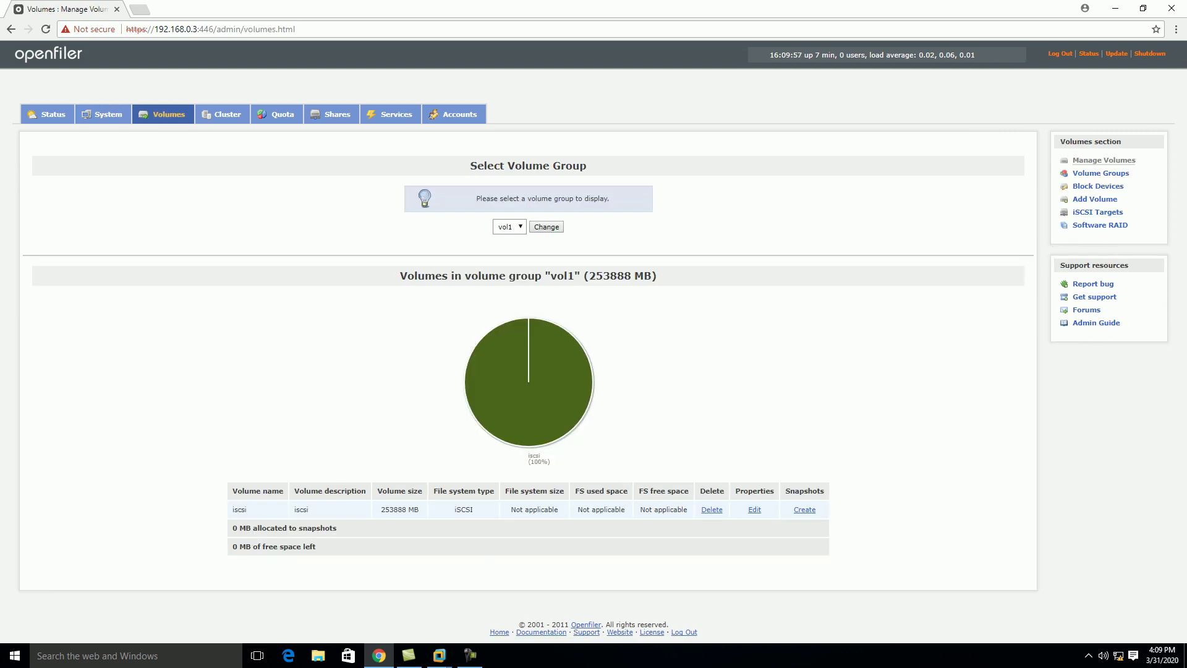
{"action": "left_click", "coordinate": [1097, 212]}
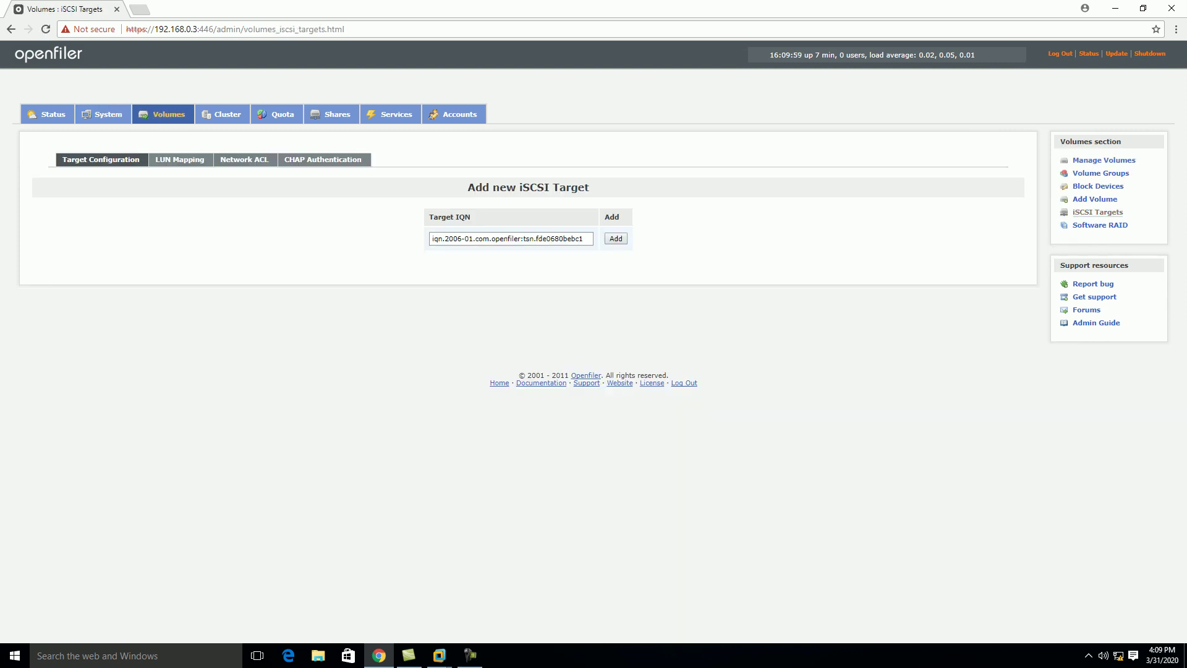
{"action": "left_click", "coordinate": [584, 238]}
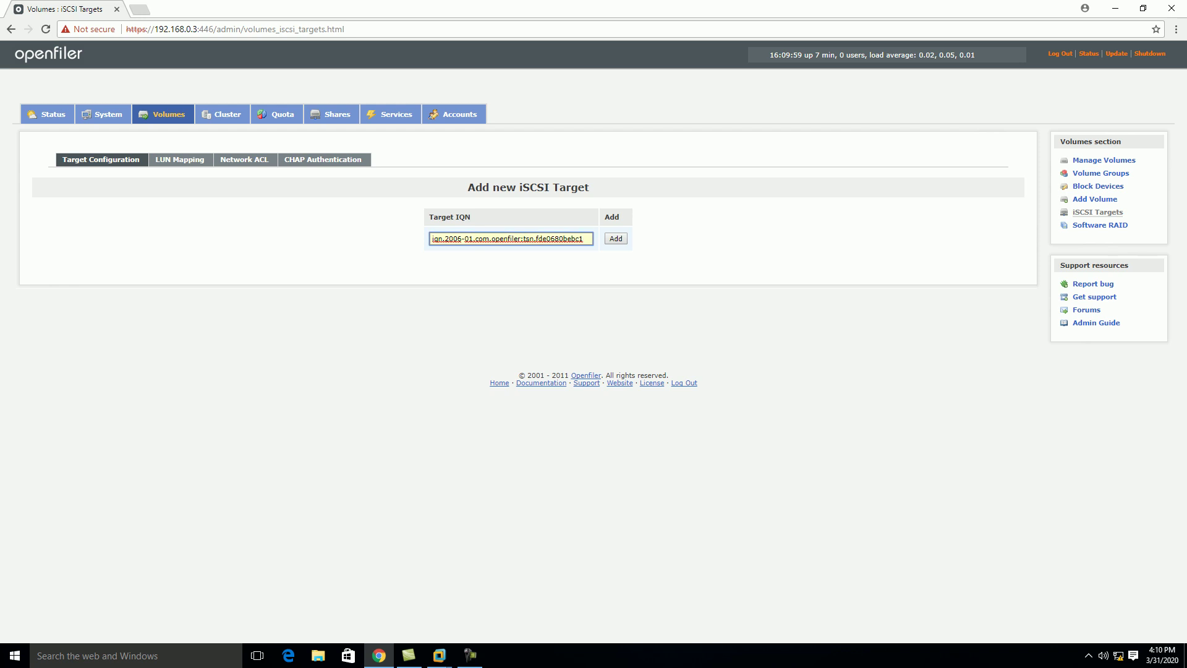
{"action": "key", "text": "BackSpace"}
{"action": "key", "text": "BackSpace"}
{"action": "key", "text": "BackSpace"}
{"action": "key", "text": "BackSpace"}
{"action": "key", "text": "BackSpace"}
{"action": "key", "text": "BackSpace"}
{"action": "key", "text": "BackSpace"}
{"action": "key", "text": "BackSpace"}
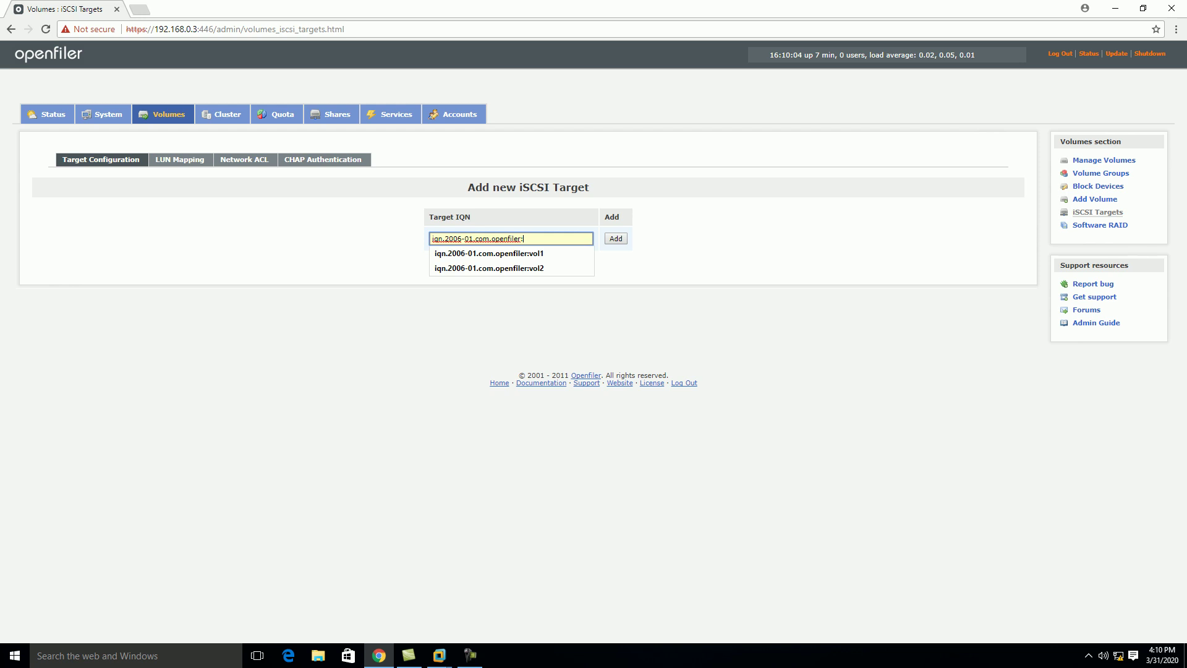
{"action": "type", "text": "vol1"}
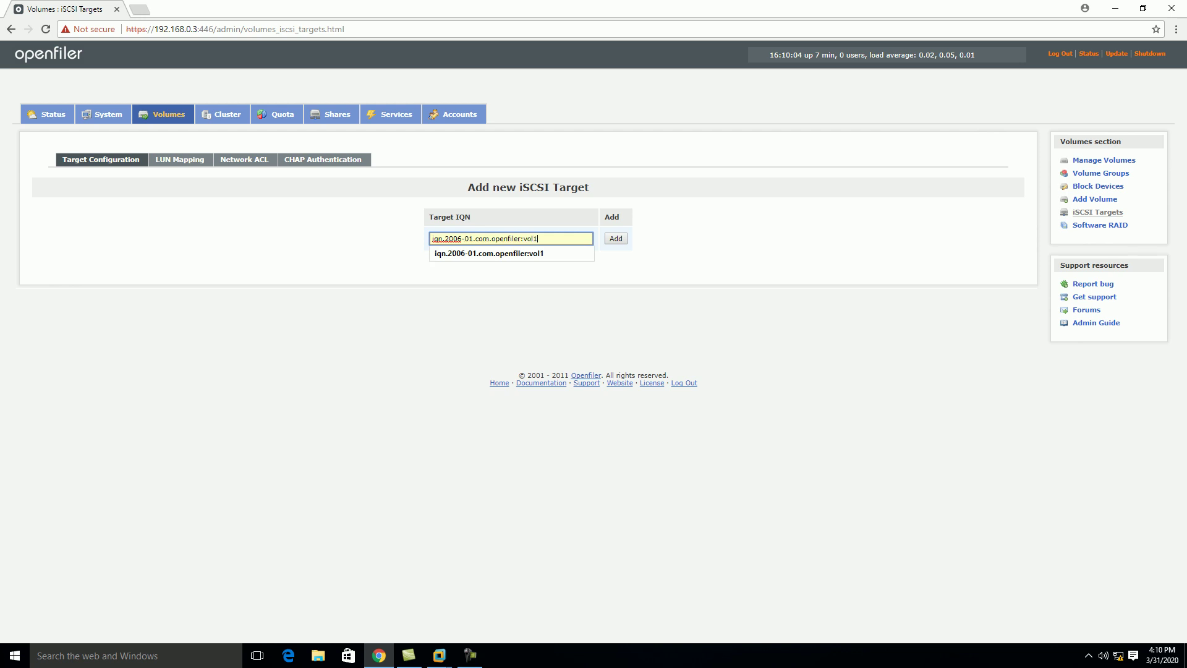
{"action": "key", "text": "Return"}
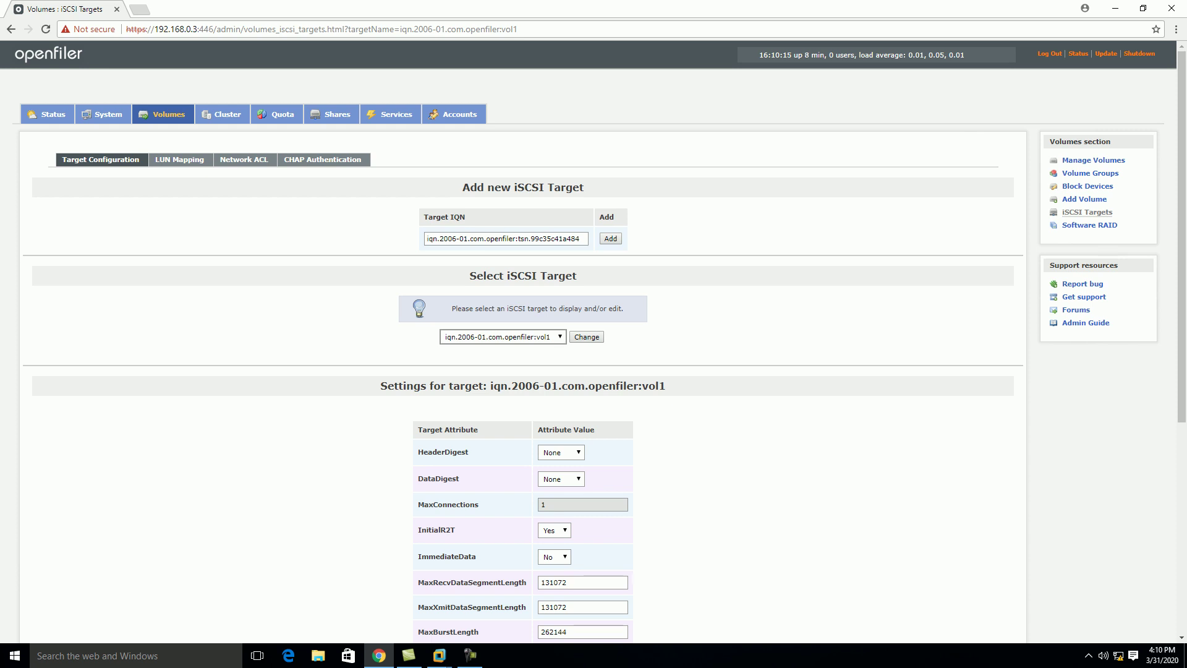
On the vol1 LUN Mapping tab, map the /dev/vol1/iscsi volume as LUN 0.
{"action": "left_click", "coordinate": [501, 336]}
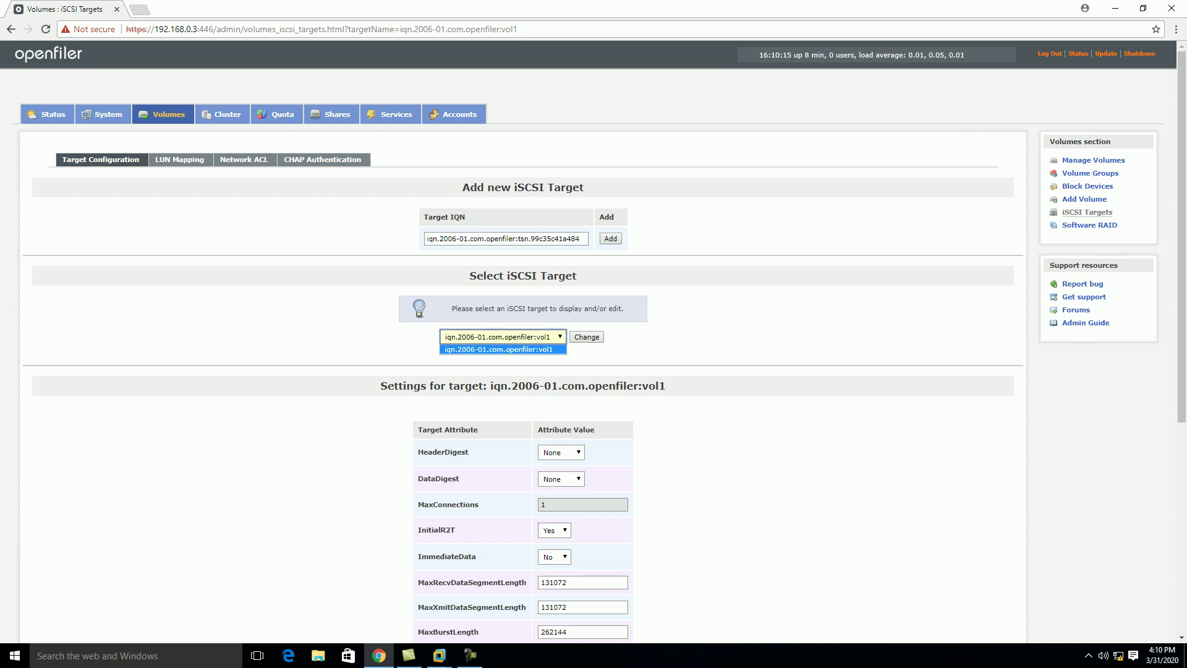
{"action": "left_click", "coordinate": [179, 160]}
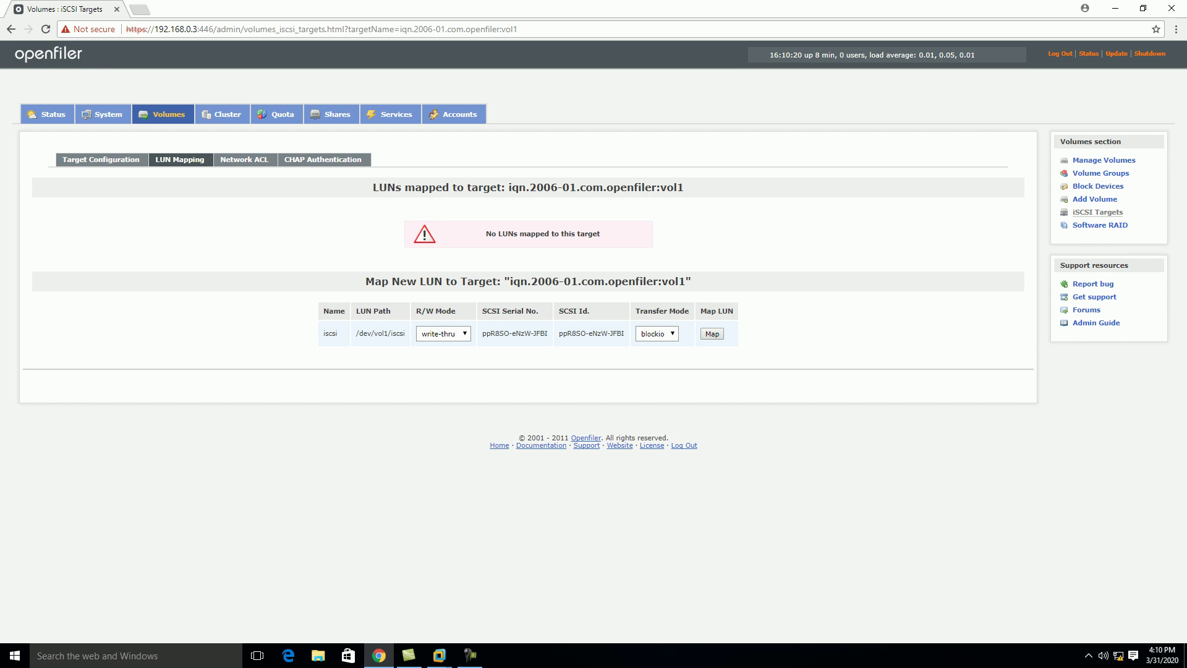
{"action": "left_click_drag", "start_coordinate": [356, 333], "coordinate": [406, 333]}
{"action": "left_click_drag", "start_coordinate": [684, 187], "coordinate": [511, 188]}
{"action": "left_click", "coordinate": [712, 334]}
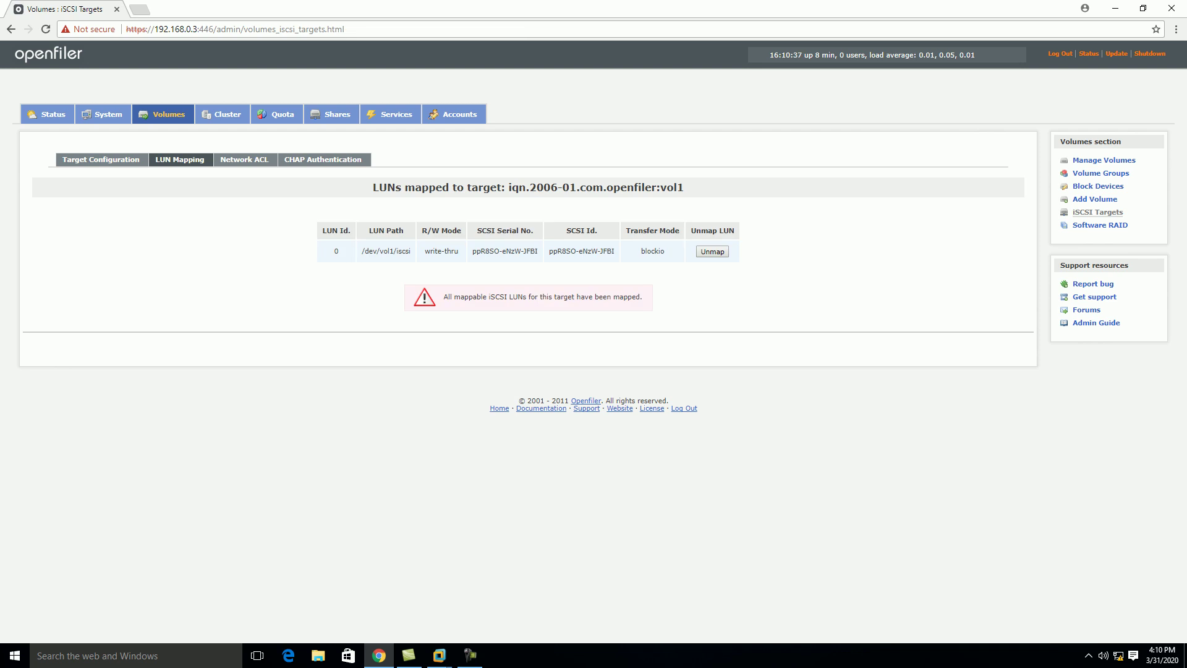
{"action": "left_click_drag", "start_coordinate": [684, 187], "coordinate": [660, 187]}
Set the iscsishare network (192.168.0.0) access to Allow on the vol1 Network ACL tab and update.
{"action": "left_click", "coordinate": [244, 159]}
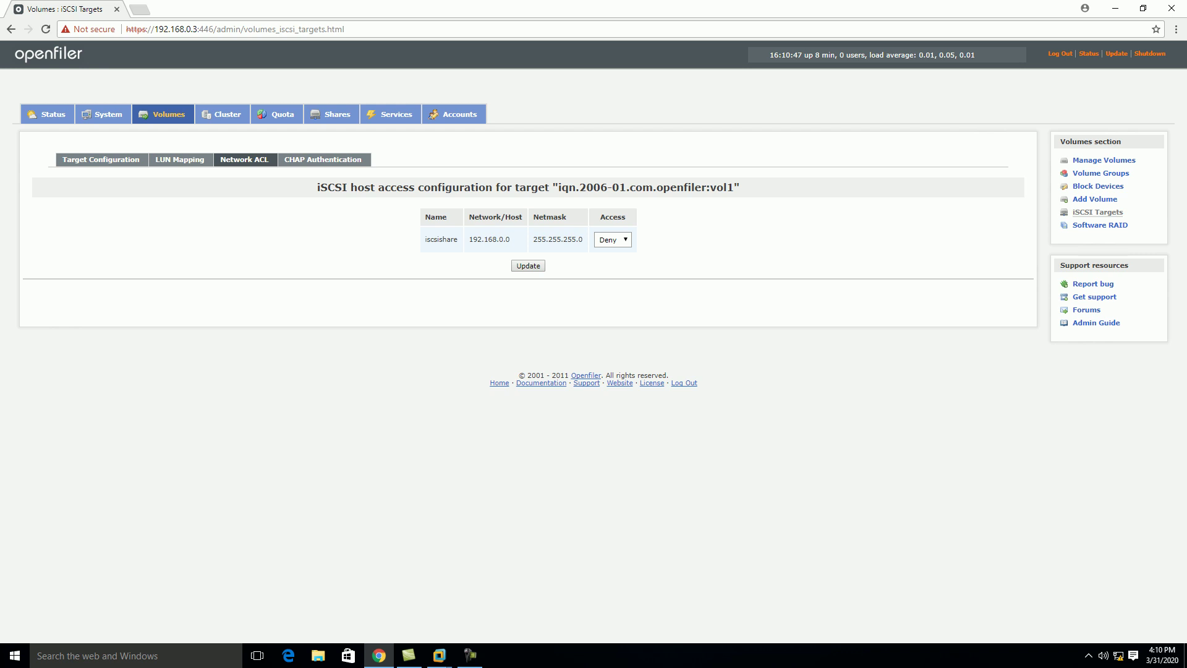
{"action": "left_click_drag", "start_coordinate": [425, 240], "coordinate": [473, 239]}
{"action": "left_click", "coordinate": [612, 239]}
{"action": "key", "text": "Down"}
{"action": "key", "text": "Return"}
{"action": "left_click", "coordinate": [680, 297]}
{"action": "key", "text": "Return"}
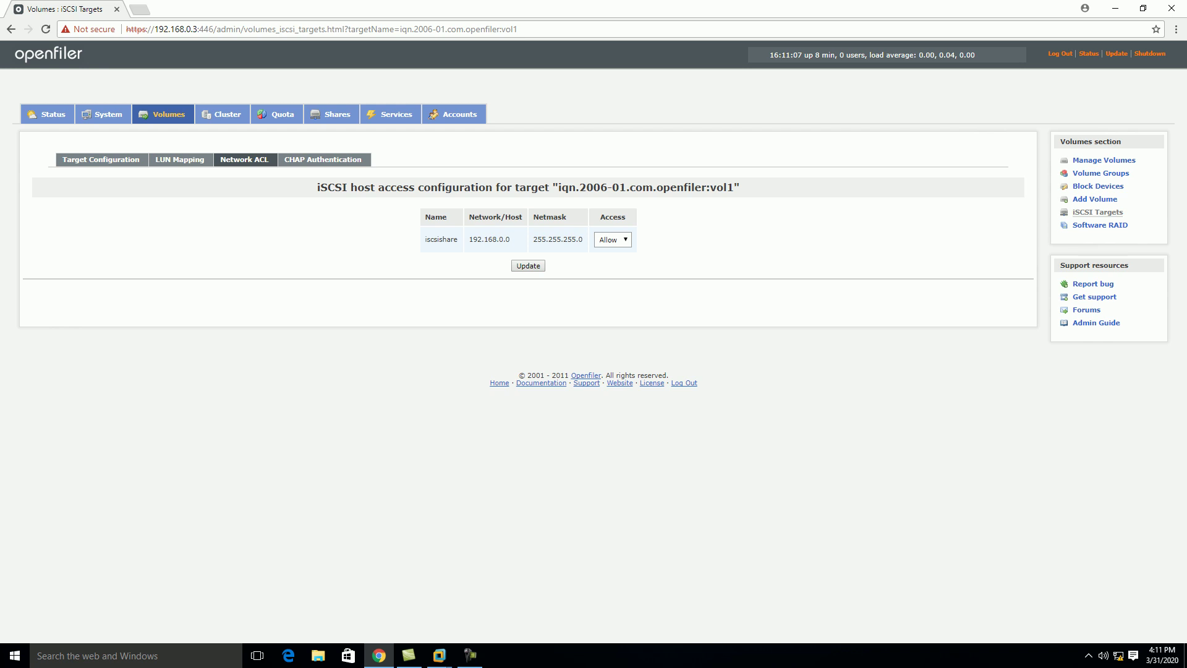
{"action": "left_click", "coordinate": [322, 160]}
{"action": "left_click", "coordinate": [245, 159]}
{"action": "left_click", "coordinate": [470, 655]}
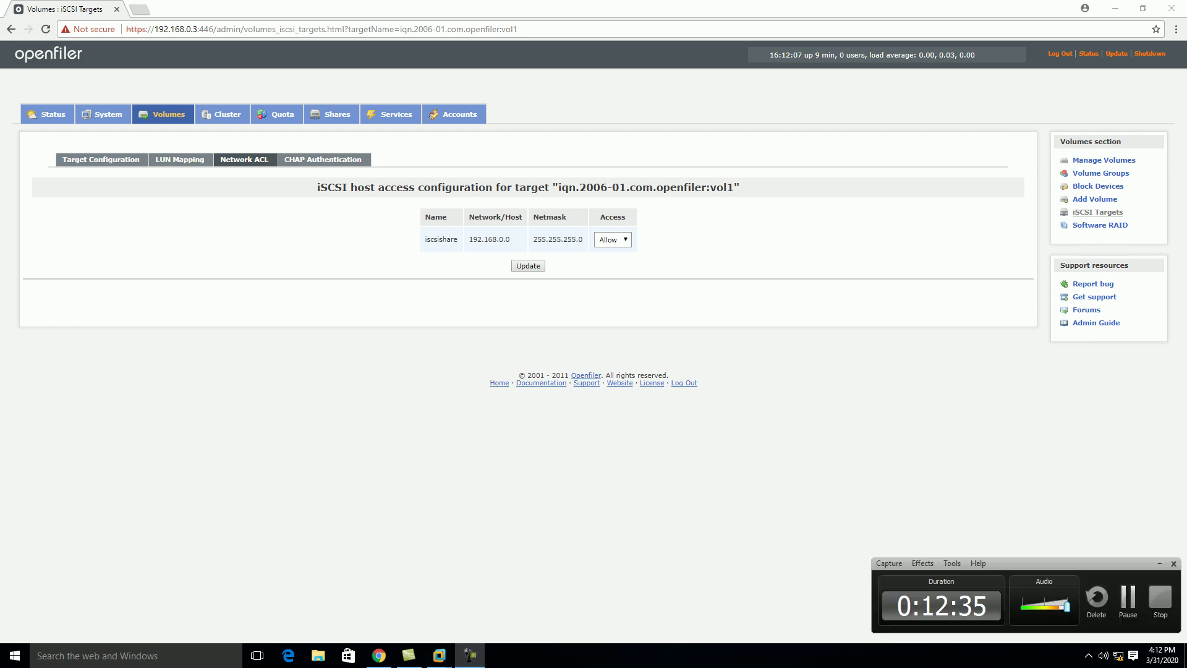